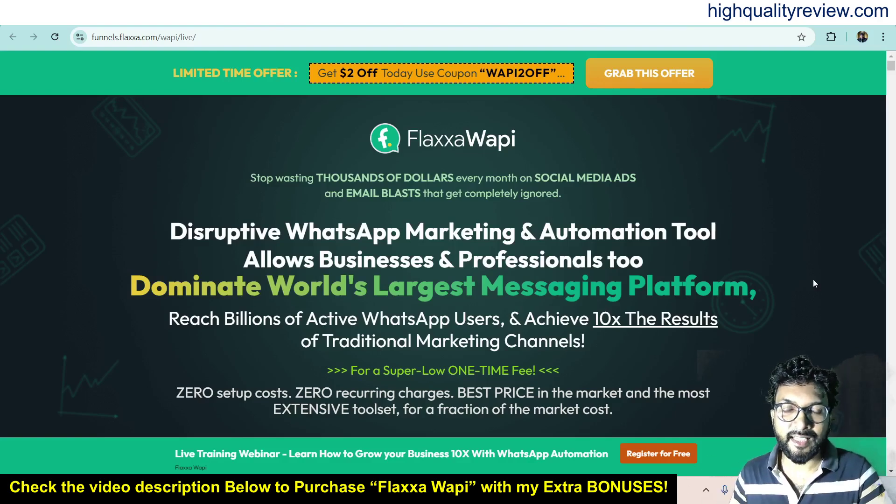
# - Scroll down through the FlaxxaWapi sales page
pyautogui.scroll(-1, 816, 287)
pyautogui.scroll(-20, 816, 286)
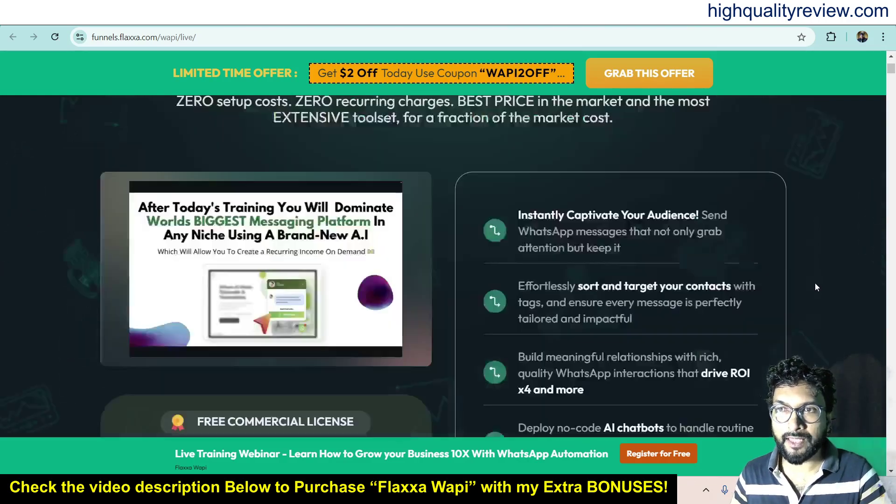
pyautogui.scroll(-20, 817, 288)
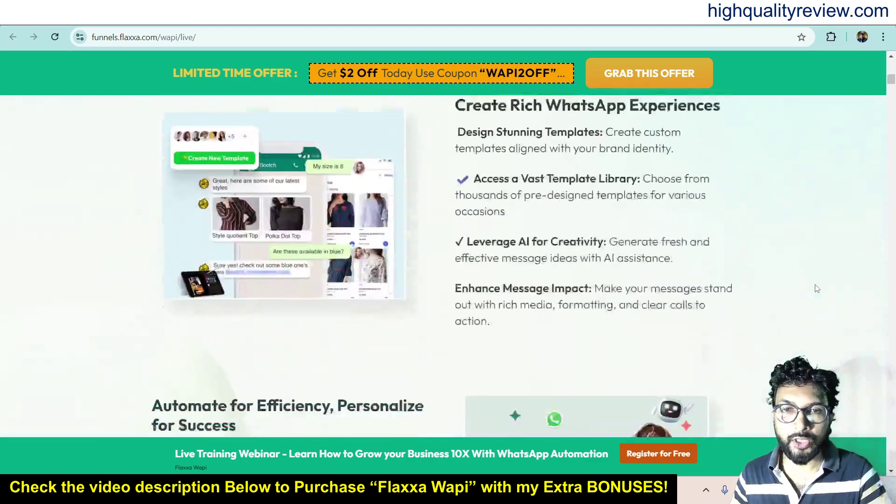
pyautogui.scroll(-20, 817, 289)
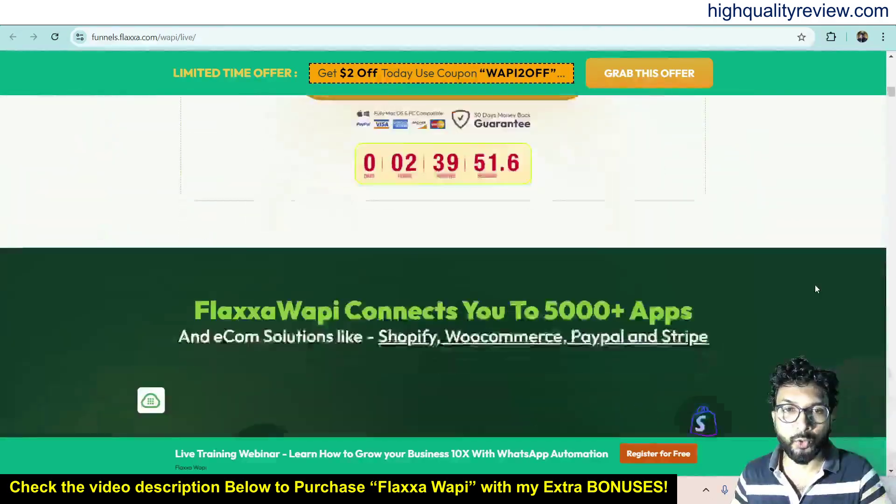
pyautogui.scroll(-20, 817, 289)
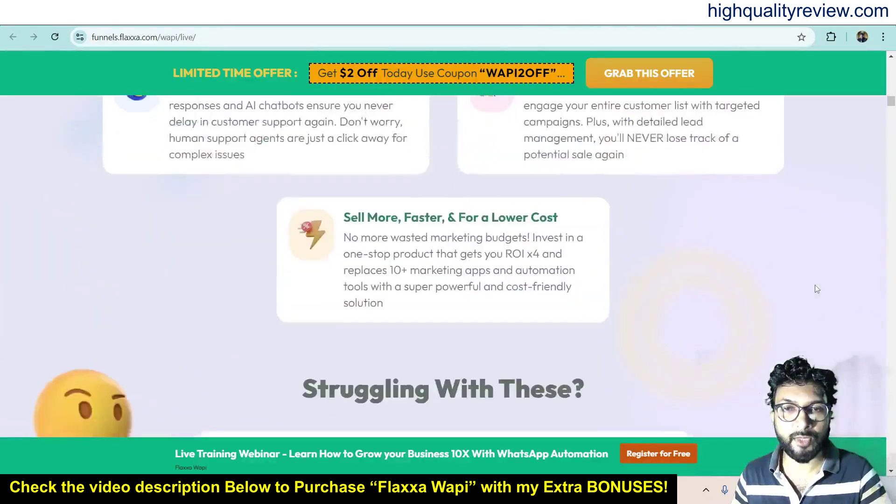
pyautogui.scroll(-20, 815, 293)
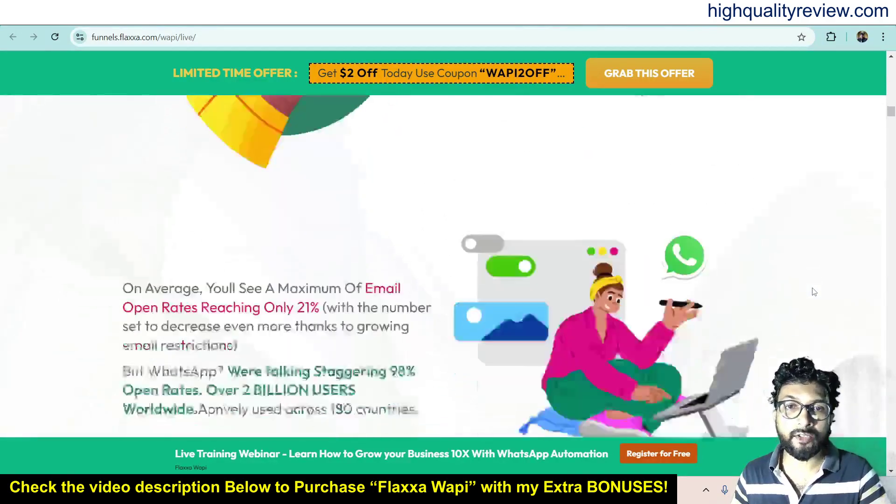
pyautogui.scroll(-20, 815, 292)
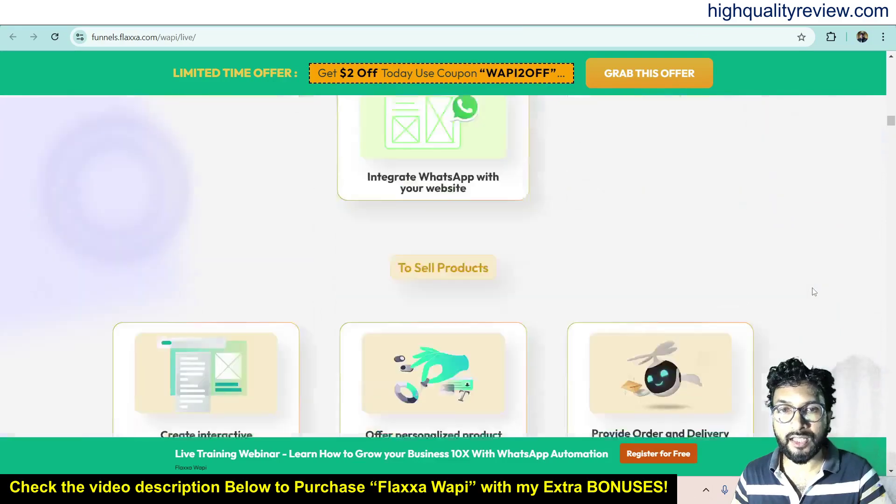
pyautogui.scroll(-5, 813, 292)
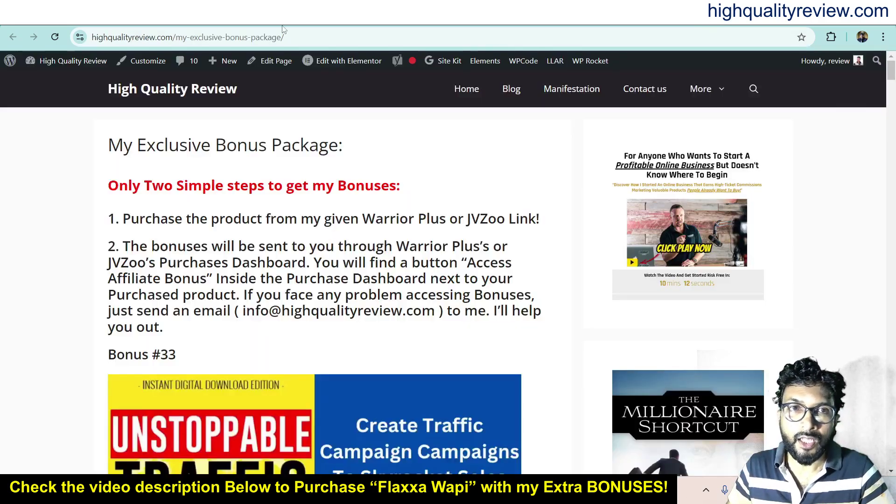
# - Switch to the highqualityreview bonus package page and scroll down to Bonus #21
pyautogui.click(285, 31)
pyautogui.scroll(-5, 470, 244)
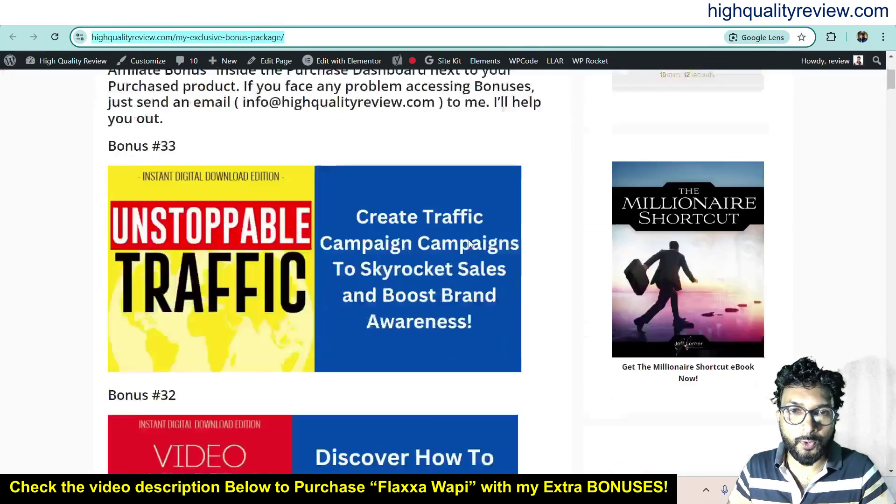
pyautogui.scroll(-20, 551, 291)
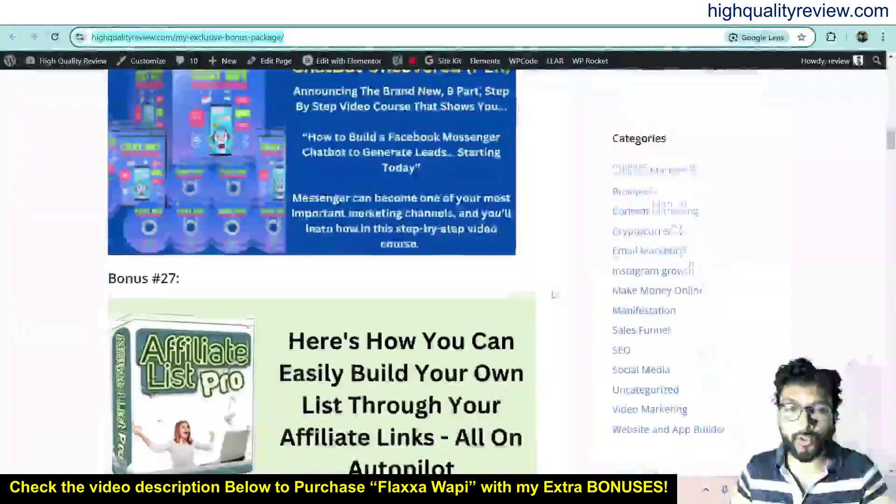
pyautogui.scroll(-20, 553, 294)
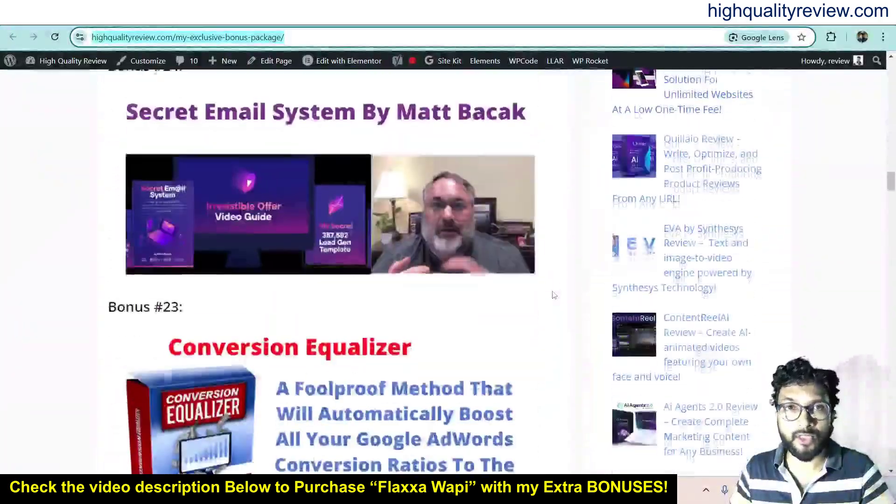
pyautogui.scroll(-12, 553, 295)
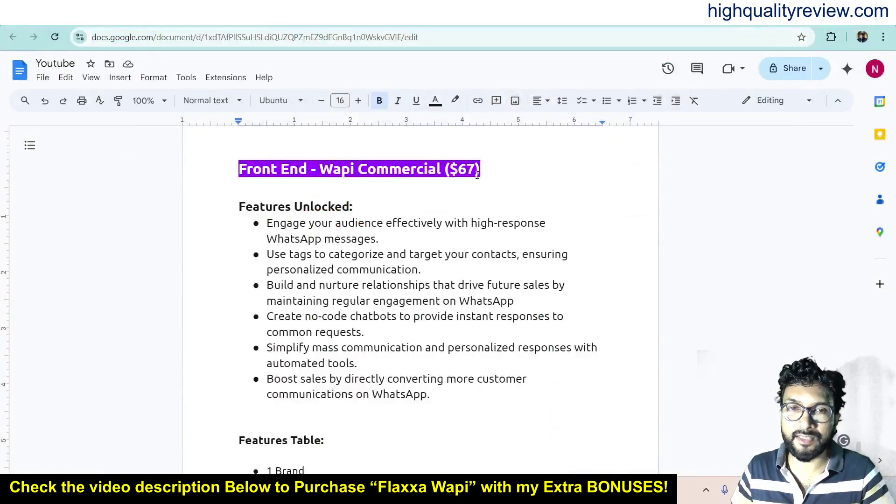
pyautogui.scroll(-1, 367, 286)
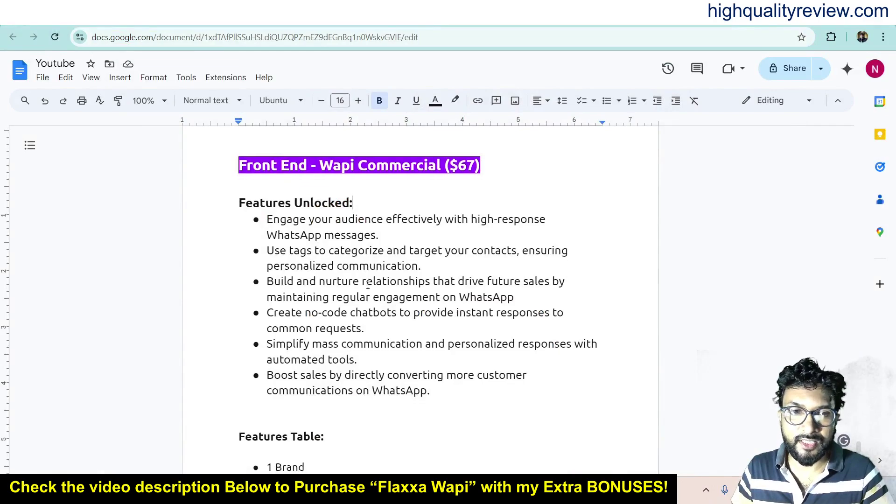
pyautogui.scroll(-9, 368, 285)
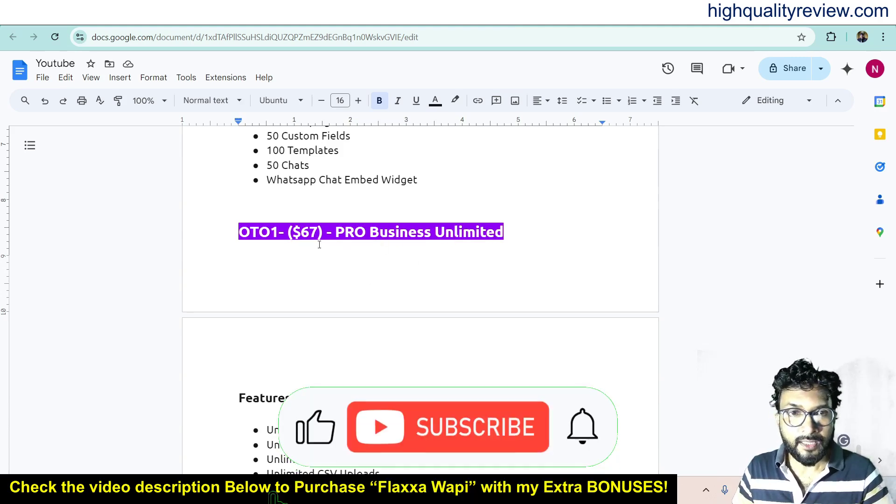
pyautogui.scroll(-6, 369, 340)
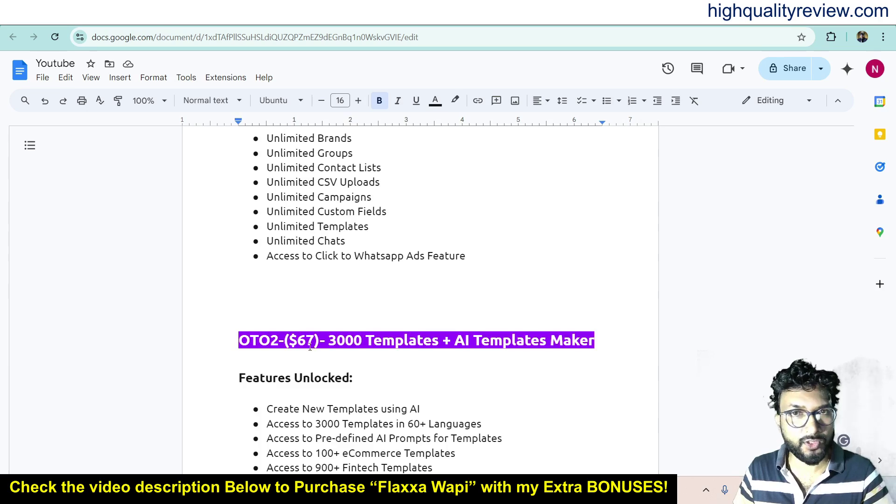
pyautogui.scroll(-12, 402, 344)
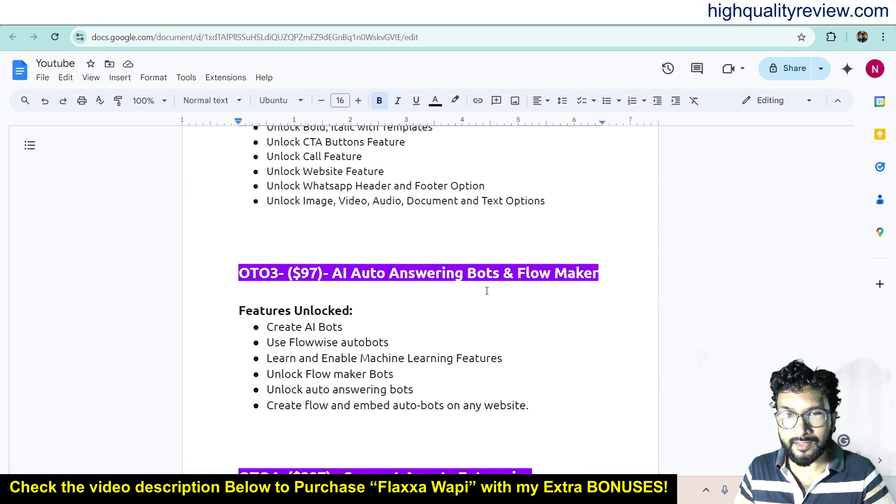
pyautogui.scroll(-4, 547, 296)
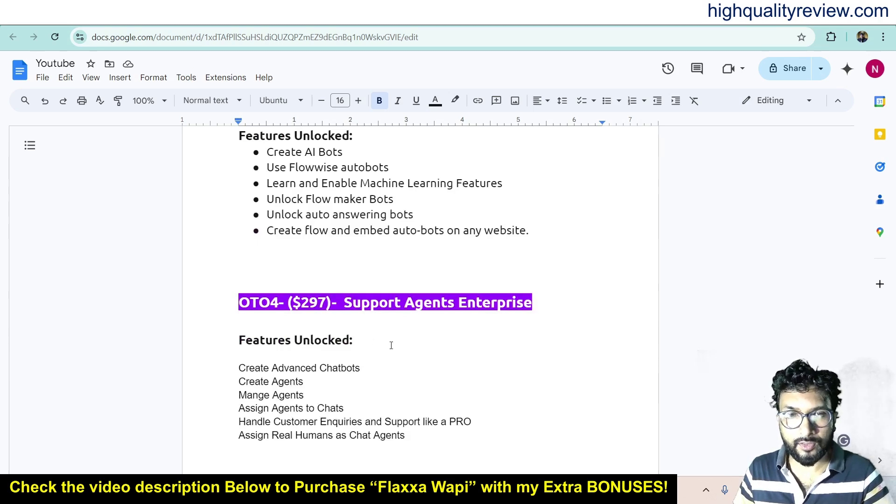
pyautogui.scroll(-8, 422, 345)
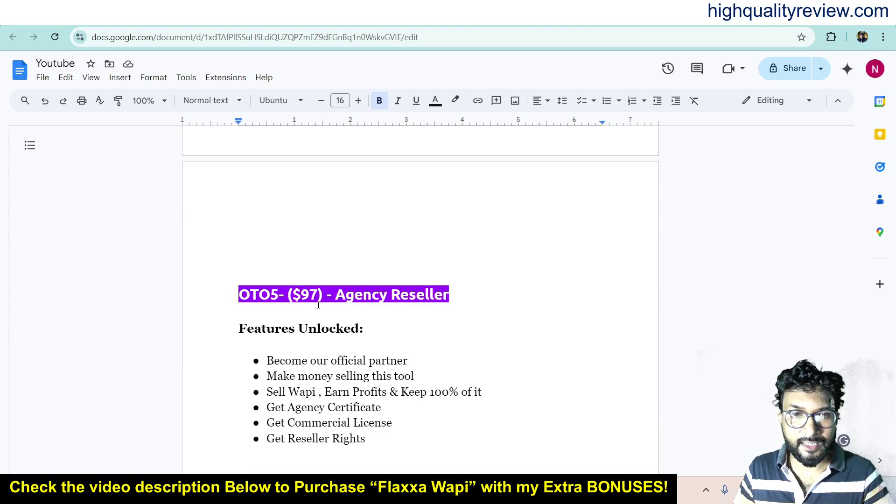
pyautogui.scroll(-3, 385, 338)
pyautogui.scroll(3, 385, 338)
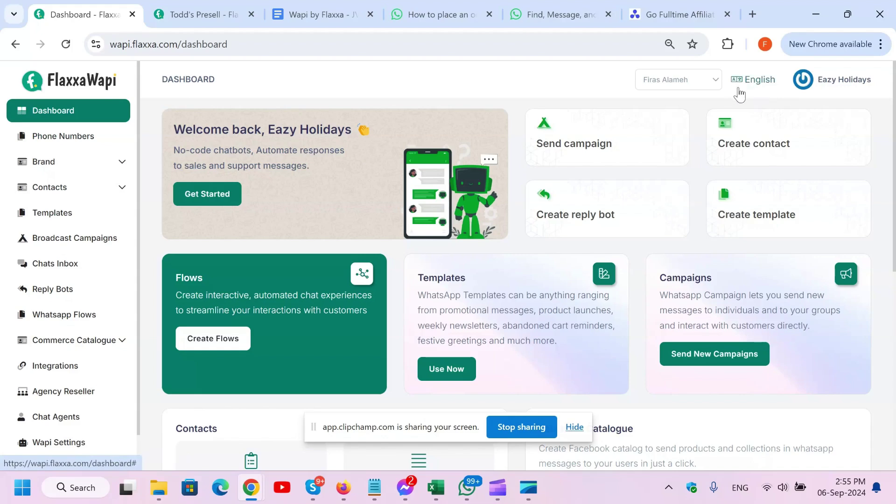
pyautogui.click(702, 83)
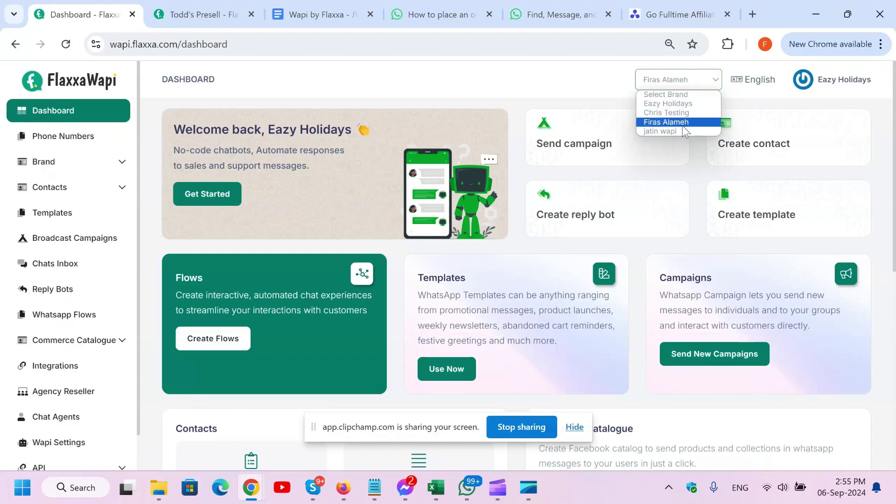
pyautogui.click(678, 83)
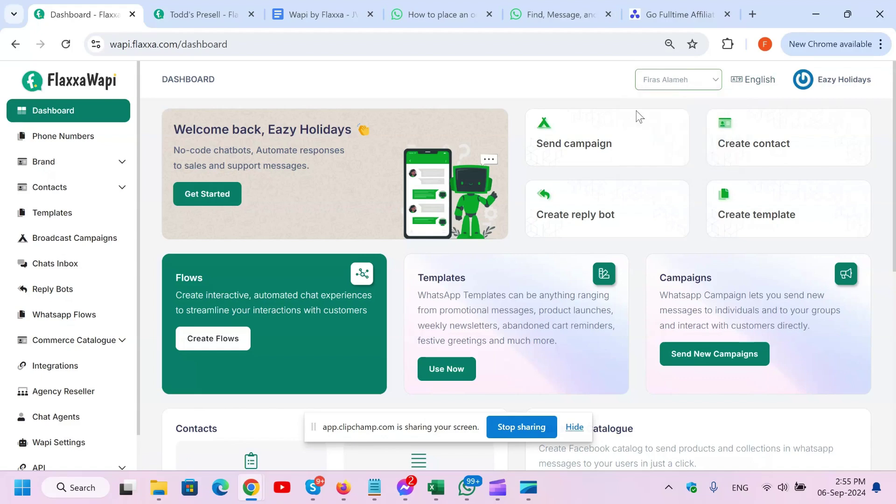
pyautogui.scroll(-5, 553, 163)
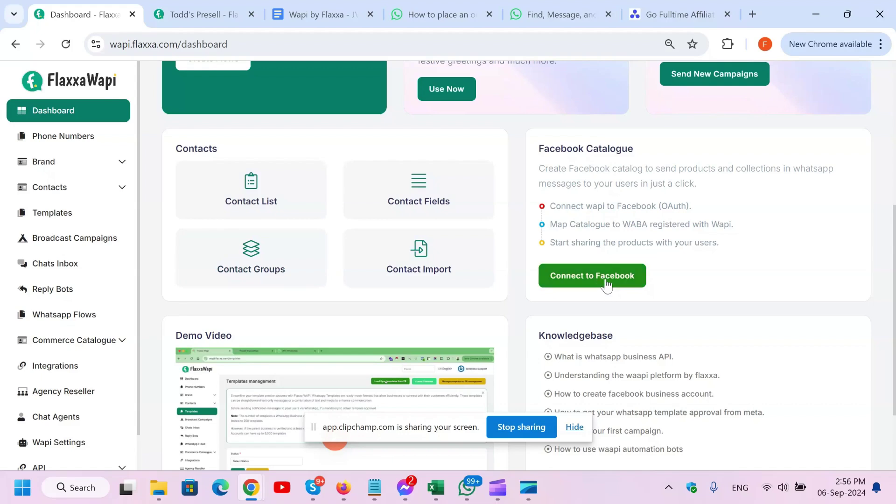
pyautogui.scroll(-2, 606, 298)
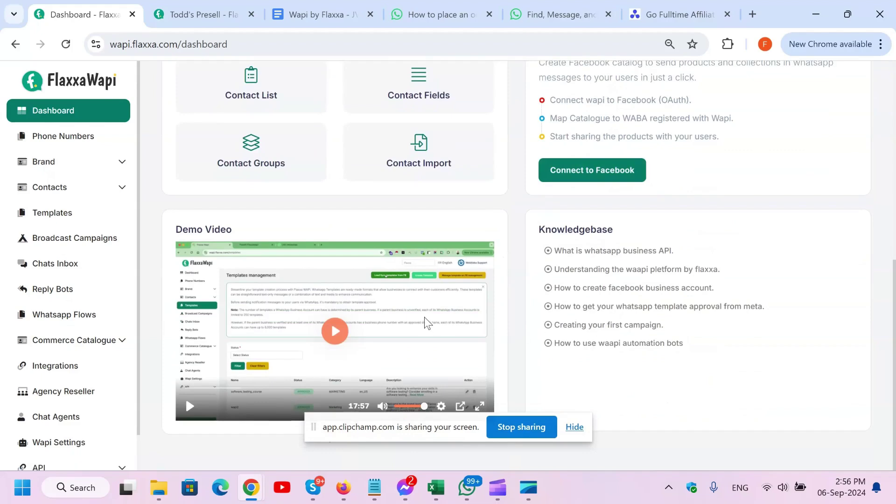
pyautogui.scroll(5, 424, 318)
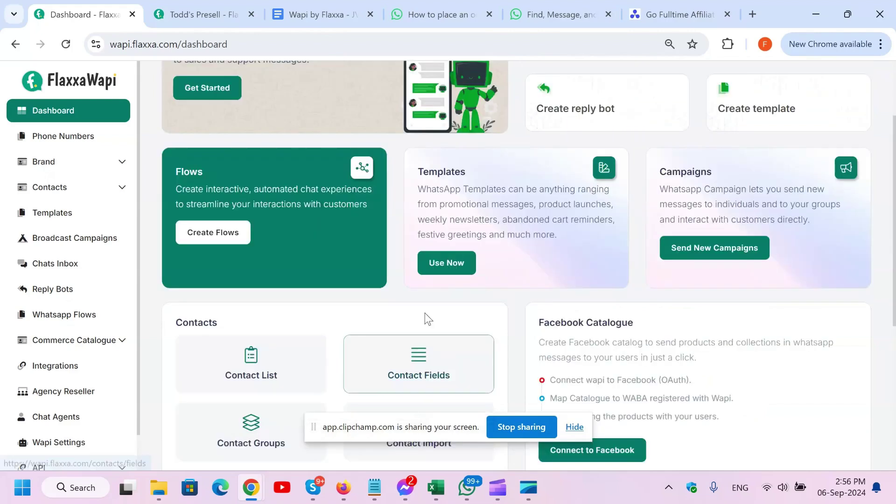
pyautogui.scroll(2, 425, 314)
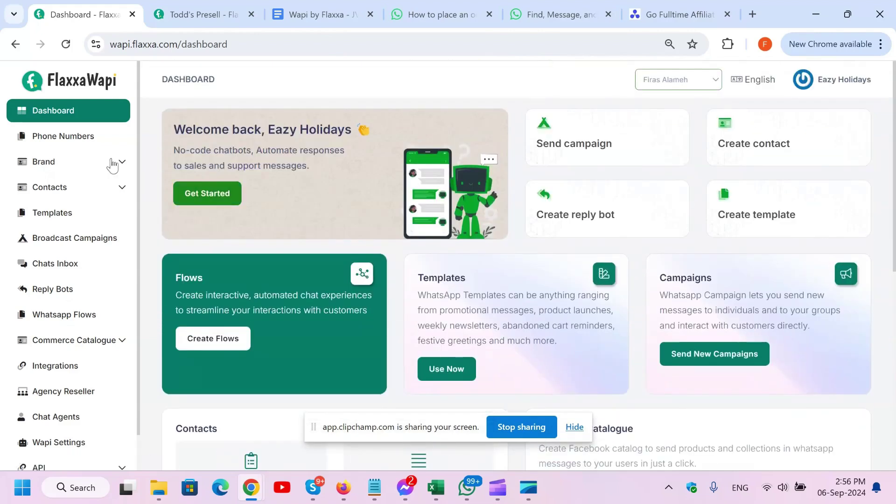
pyautogui.click(93, 137)
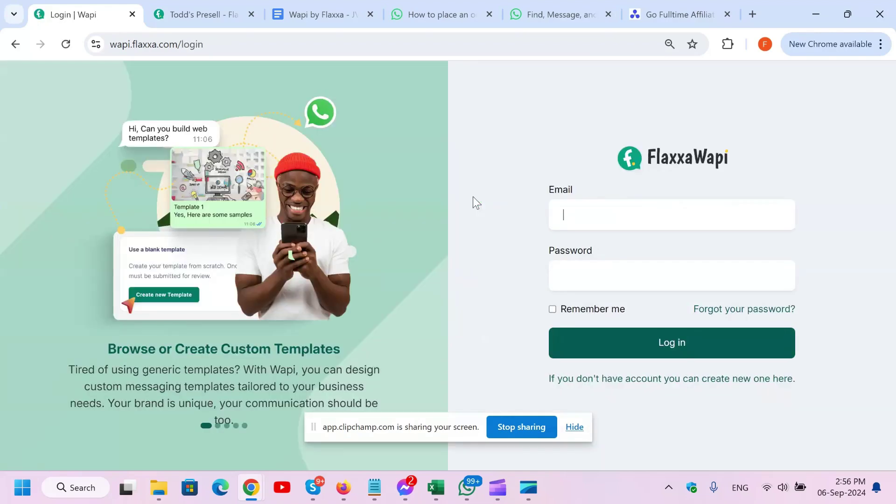
pyautogui.click(652, 346)
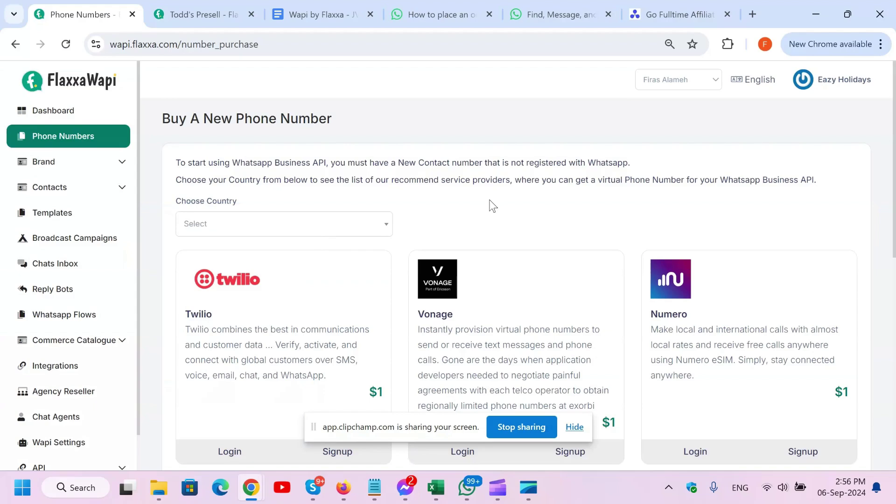
pyautogui.scroll(-3, 490, 205)
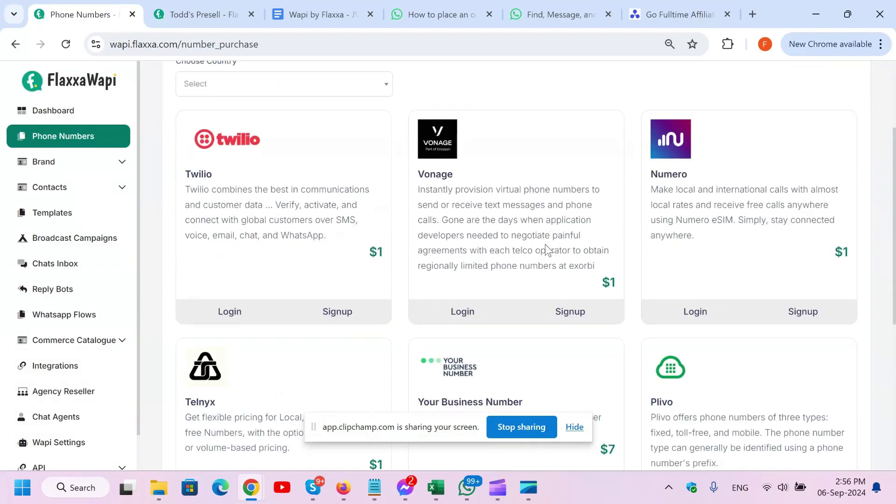
pyautogui.scroll(-3, 713, 259)
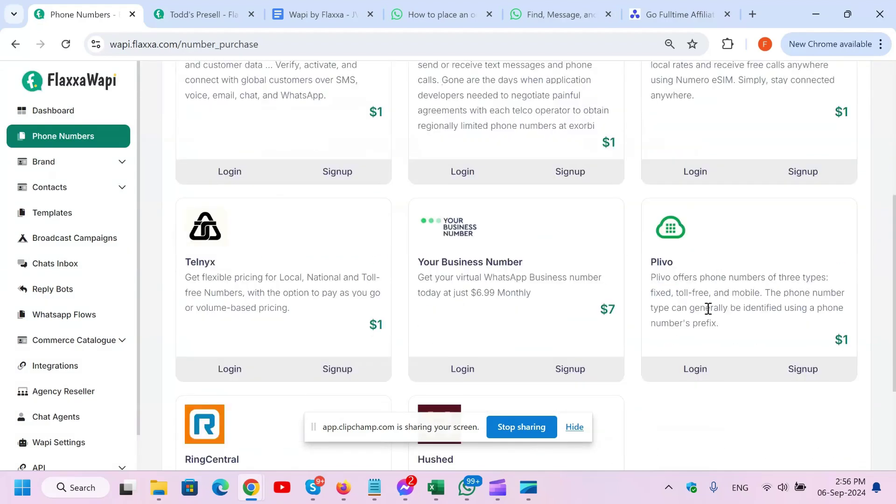
pyautogui.scroll(-2, 281, 308)
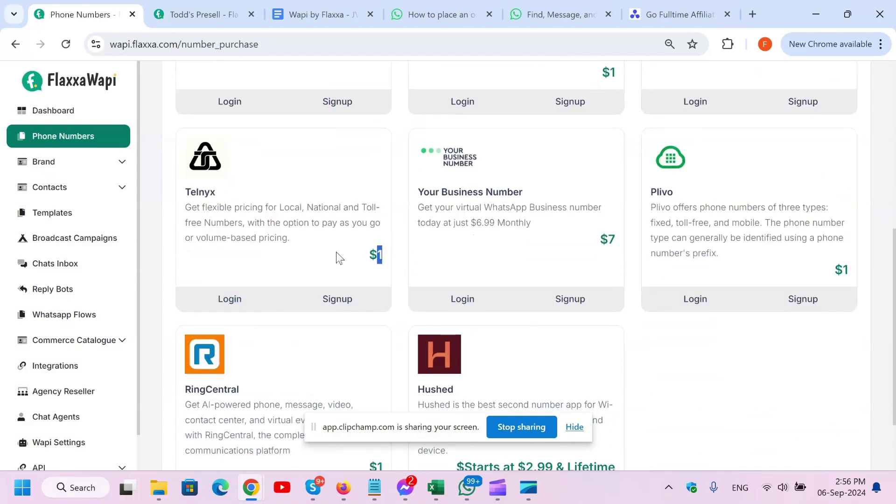
pyautogui.moveTo(339, 258); pyautogui.dragTo(340, 256)
pyautogui.scroll(-2, 340, 259)
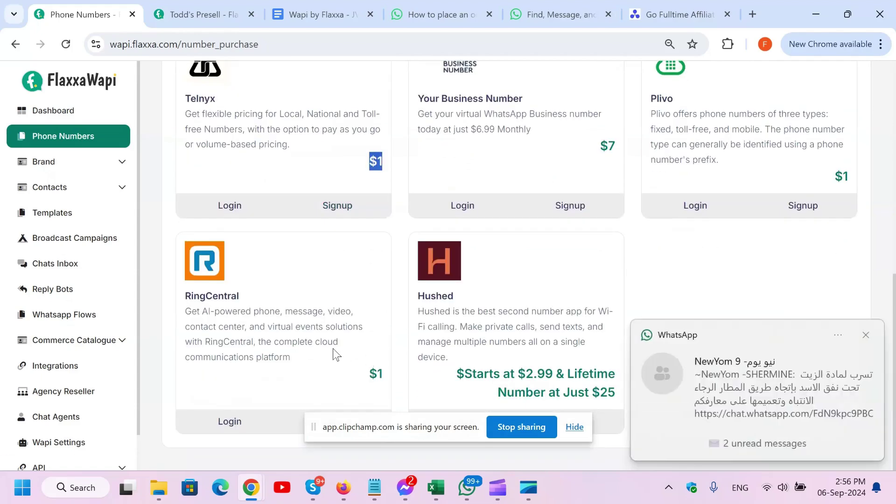
pyautogui.click(865, 335)
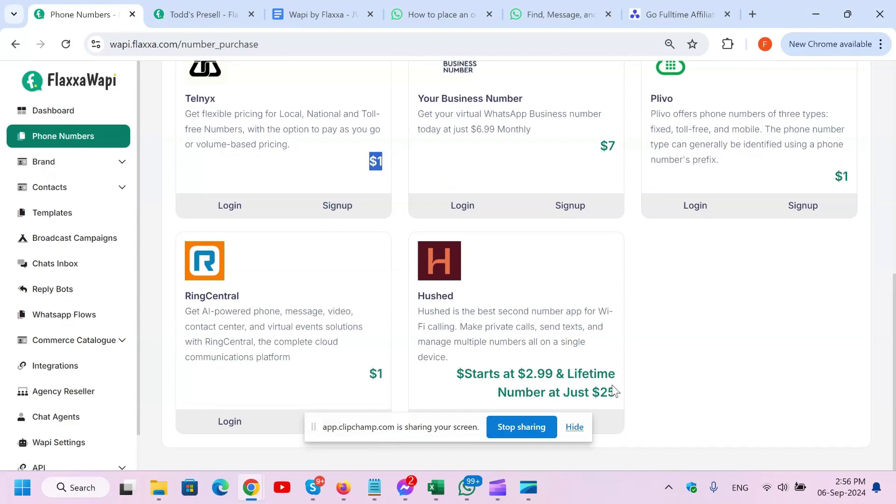
pyautogui.moveTo(612, 386); pyautogui.dragTo(416, 304)
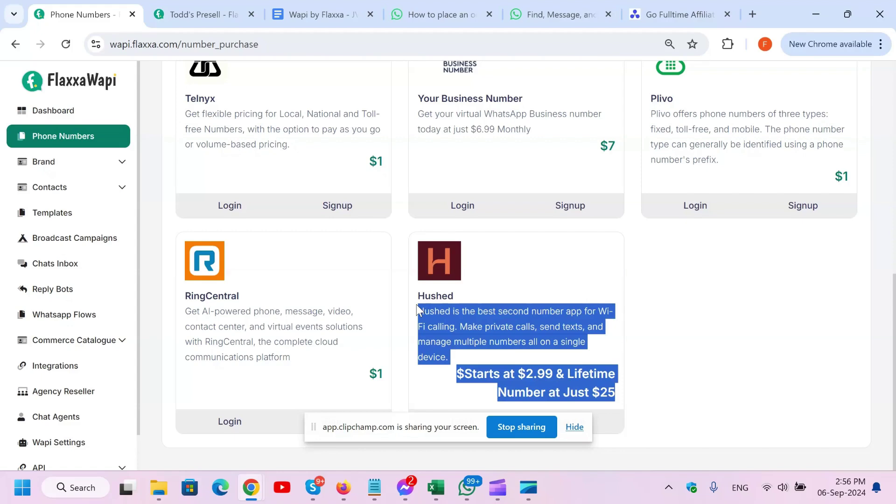
pyautogui.scroll(6, 413, 284)
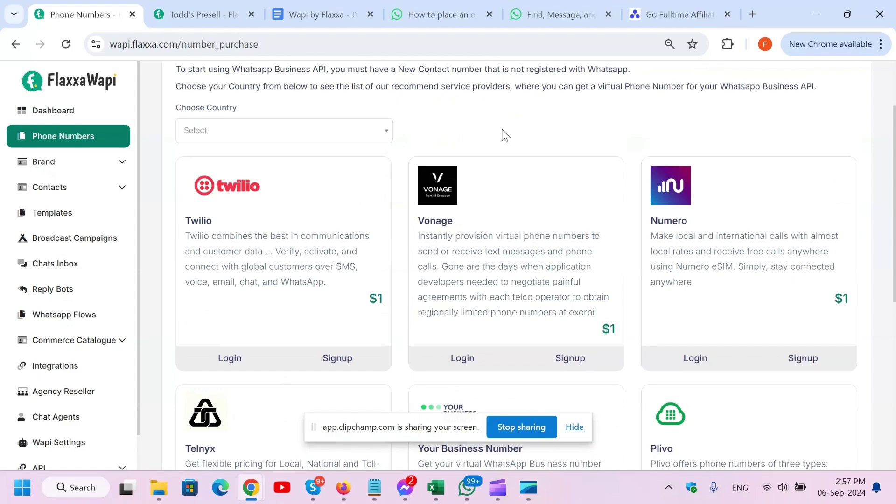
# - Review the brands table under Manage Brand, then open the Create Brand form via Add Brand
pyautogui.click(115, 164)
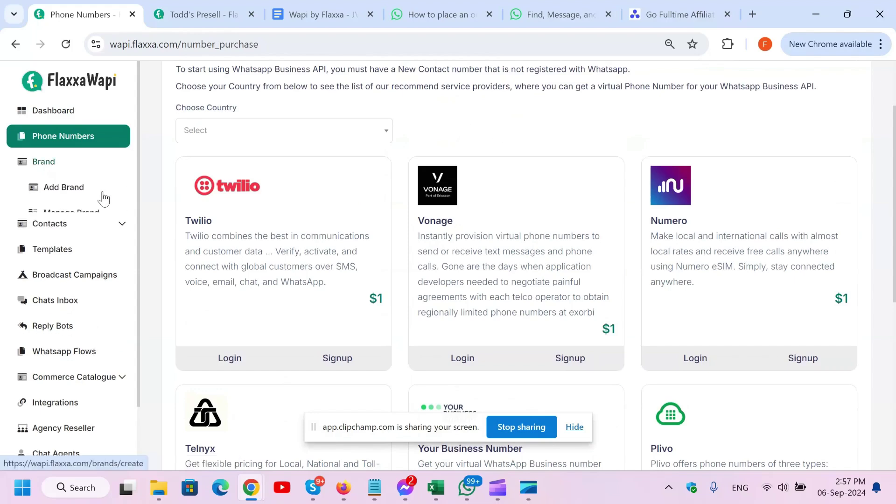
pyautogui.click(71, 215)
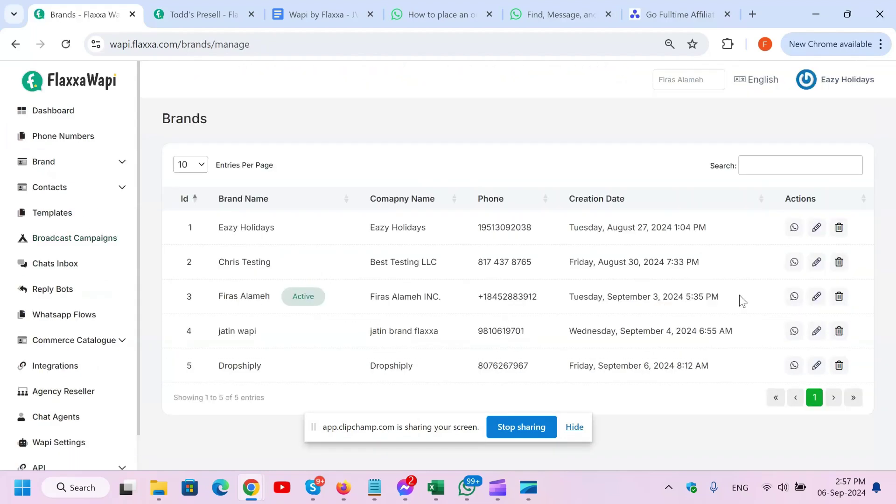
pyautogui.moveTo(547, 301); pyautogui.dragTo(477, 302)
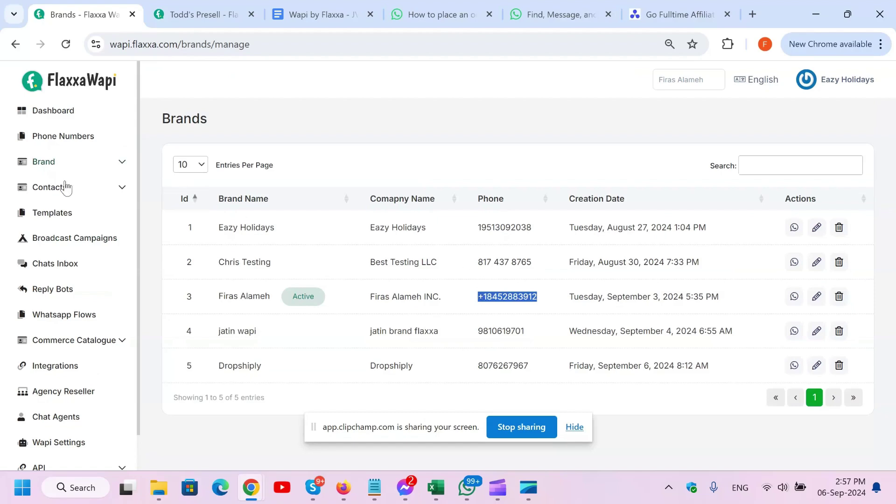
pyautogui.click(61, 163)
pyautogui.click(114, 214)
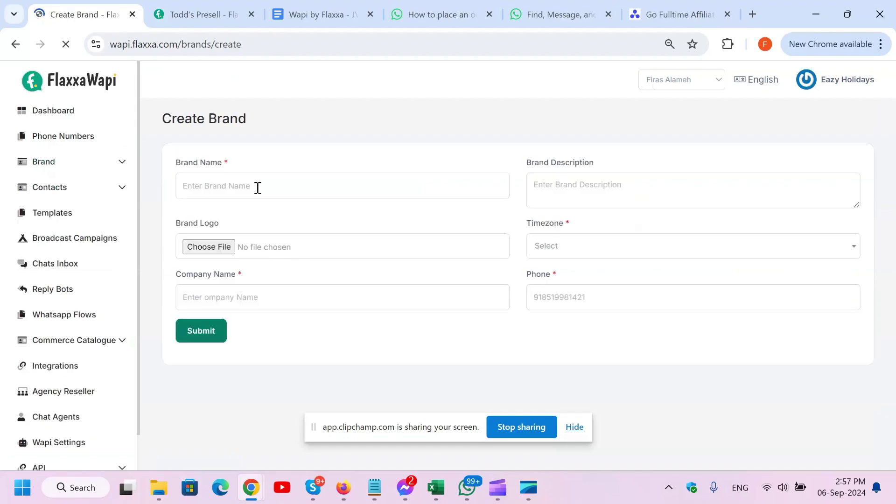
# - Enter the new brand's name and the placeholder description 'jsadhsadsa'
pyautogui.click(257, 185)
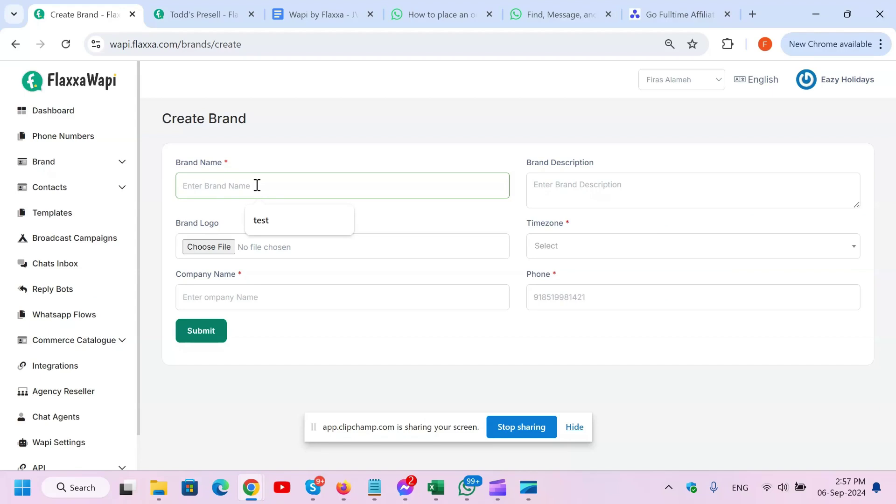
pyautogui.write('Firas B')
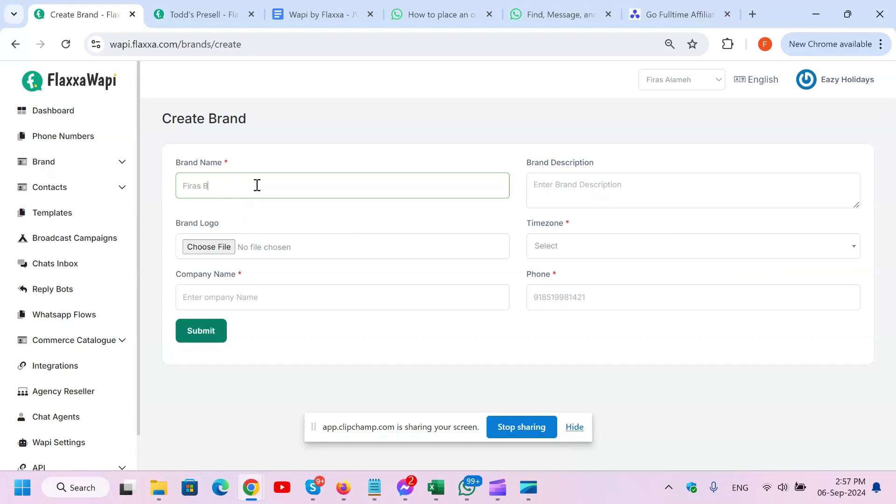
pyautogui.press('BackSpace')
pyautogui.write('ne Brand')
pyautogui.click(219, 185)
pyautogui.write('w')
pyautogui.click(560, 196)
pyautogui.write('jsadhsadsa')
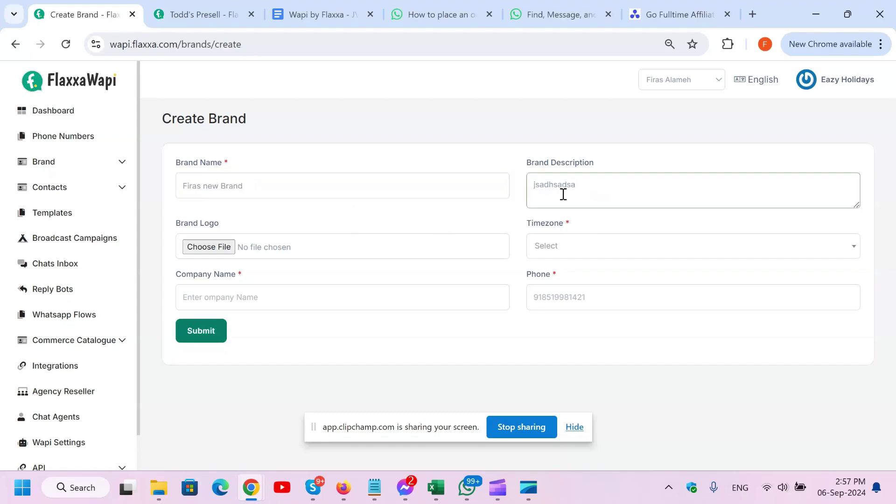
# - Set the brand timezone to UTC -05:00 EST5EDT
pyautogui.click(563, 260)
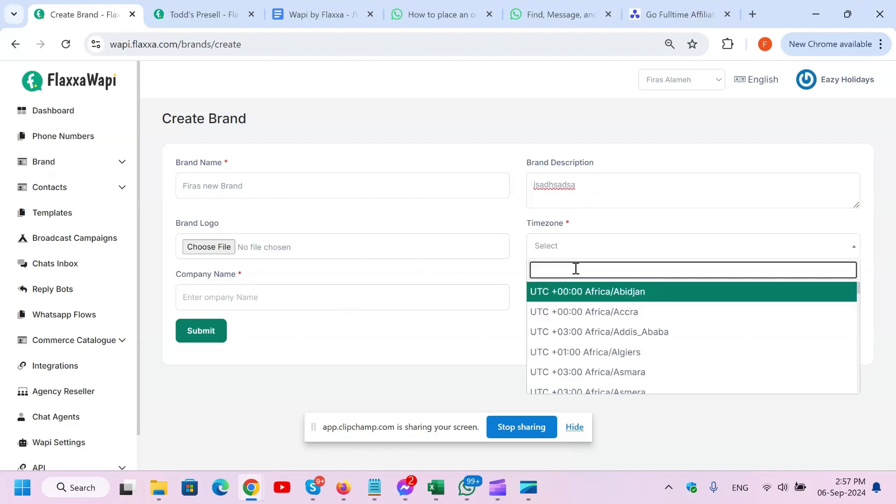
pyautogui.write('edt')
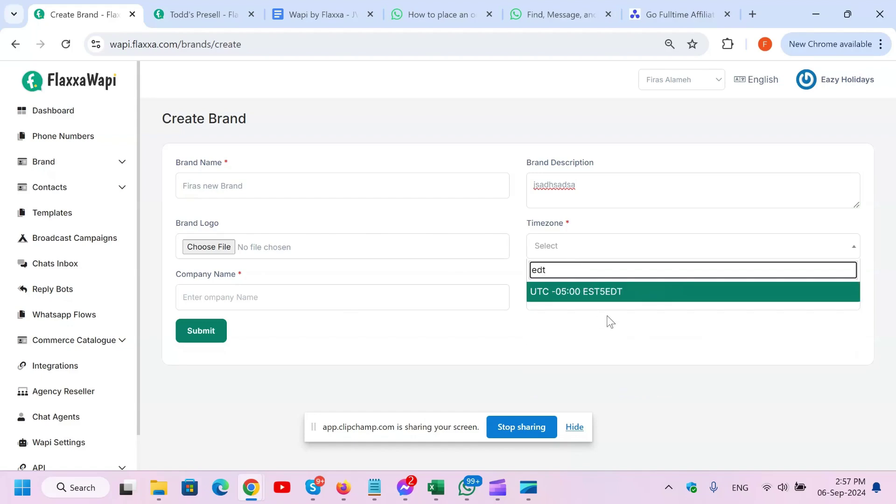
pyautogui.click(581, 293)
# - Fill in the company name and the contact phone number, then submit the brand
pyautogui.click(318, 302)
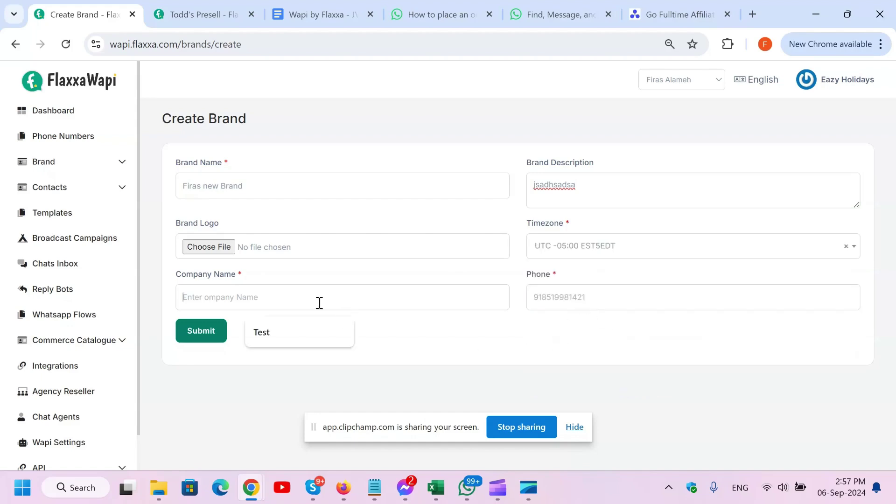
pyautogui.write("Firas's ")
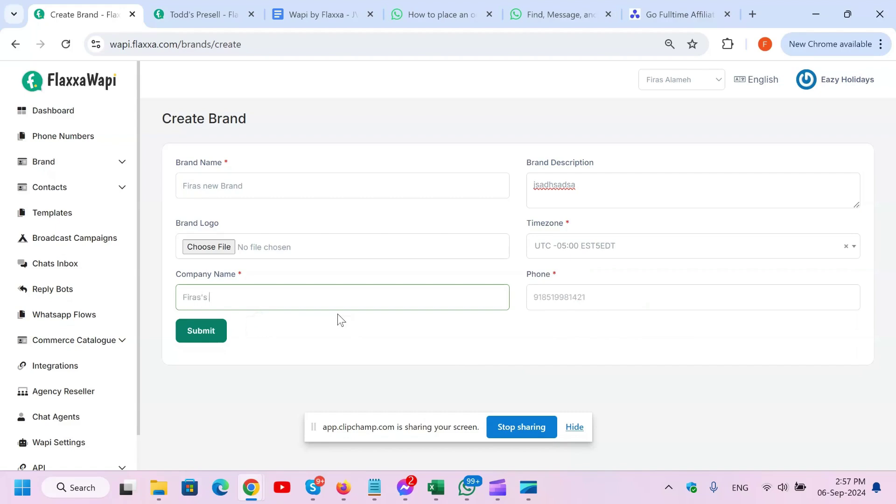
pyautogui.write('company')
pyautogui.click(601, 304)
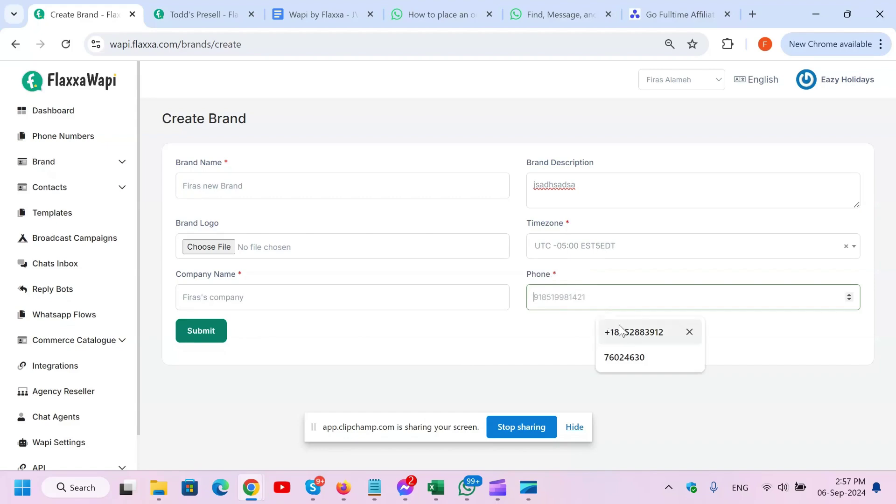
pyautogui.click(618, 329)
pyautogui.click(598, 304)
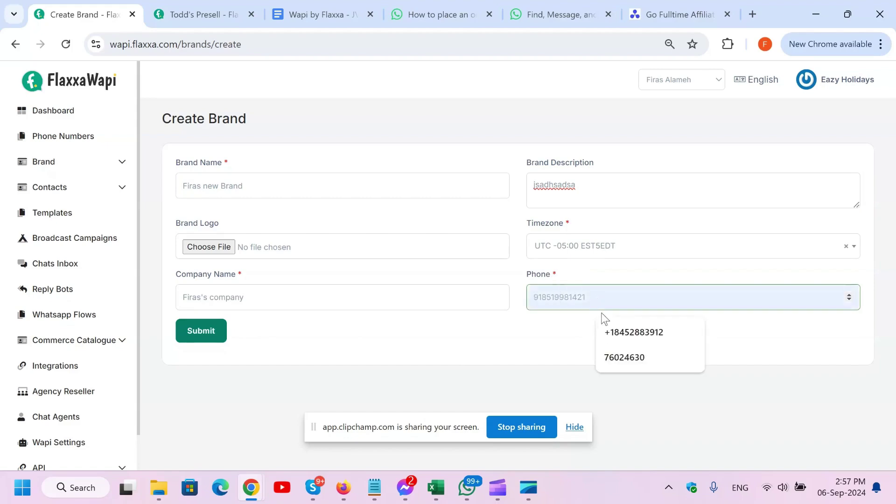
pyautogui.click(620, 337)
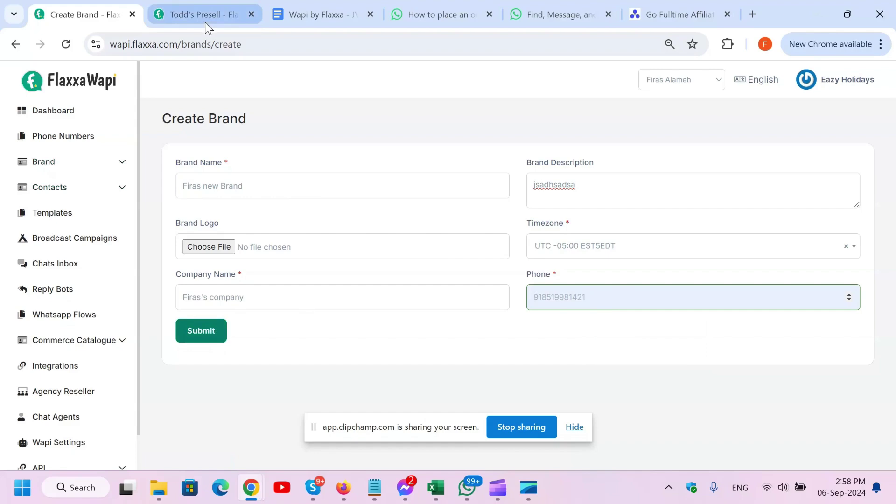
pyautogui.moveTo(206, 22)
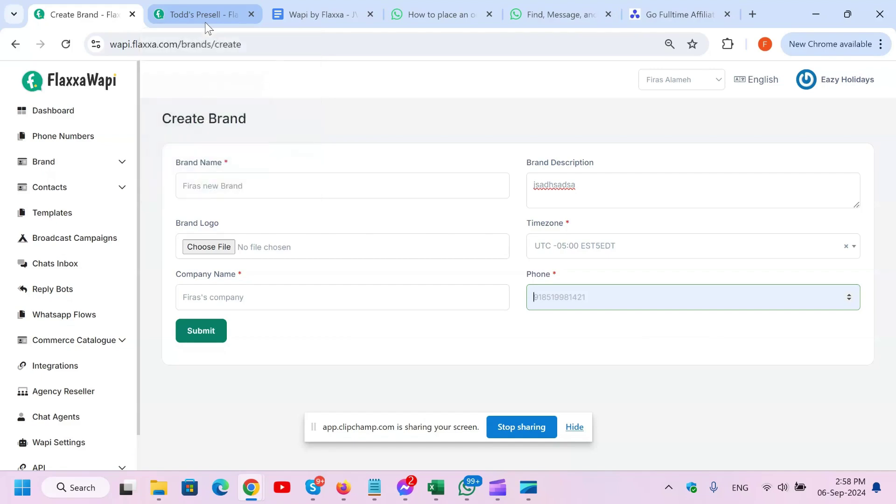
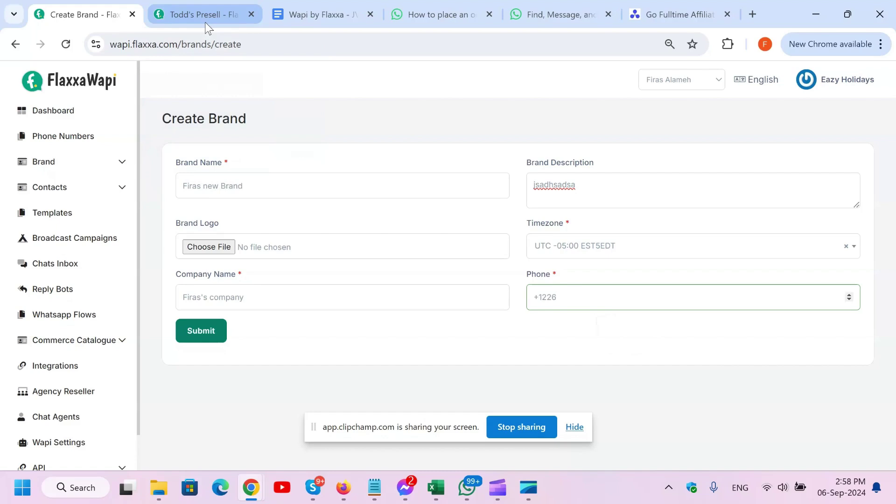
pyautogui.click(199, 333)
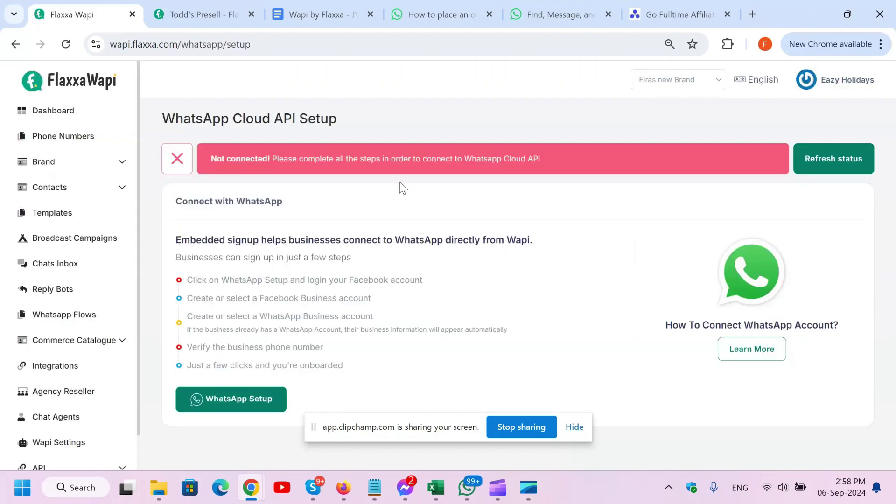
# - Start WhatsApp Setup for the new brand to bring up the Facebook login window
pyautogui.click(248, 407)
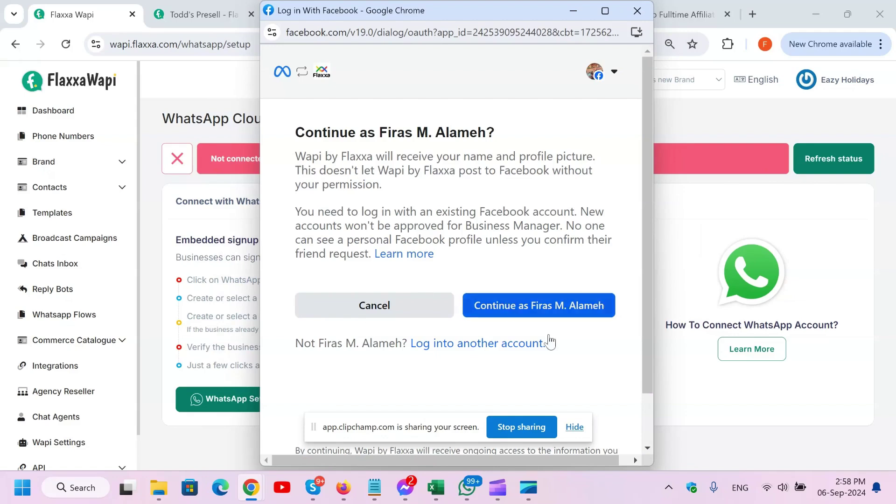
# - Continue as the signed-in Facebook account and move past the business information step
pyautogui.click(560, 305)
pyautogui.scroll(-2, 578, 259)
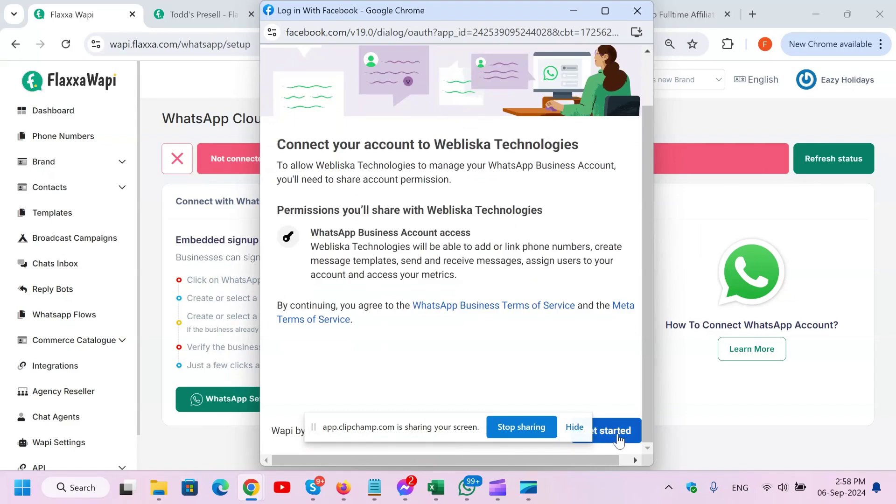
pyautogui.click(619, 441)
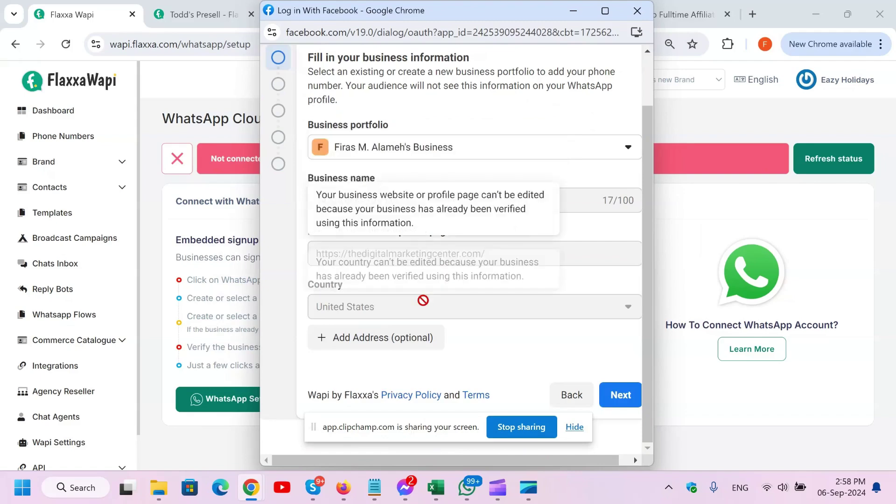
pyautogui.click(623, 396)
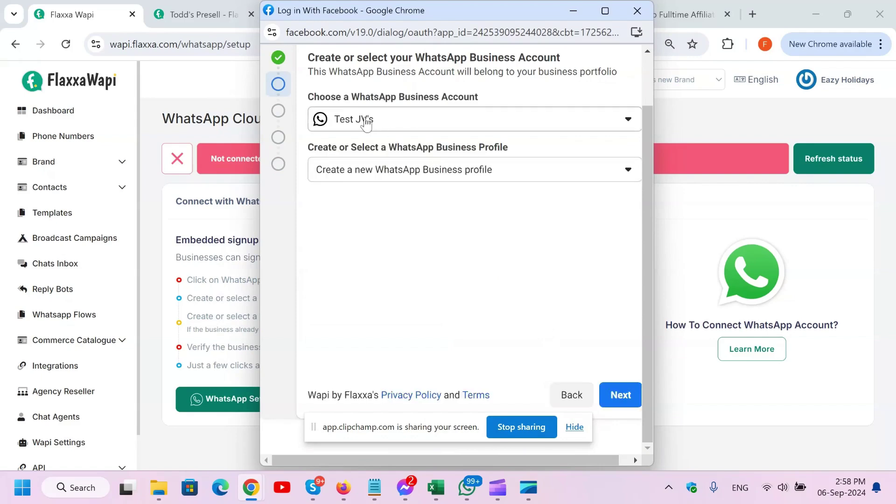
# - Keep Test JV's as the WhatsApp Business Account and choose to create a new business profile
pyautogui.click(366, 122)
pyautogui.click(391, 120)
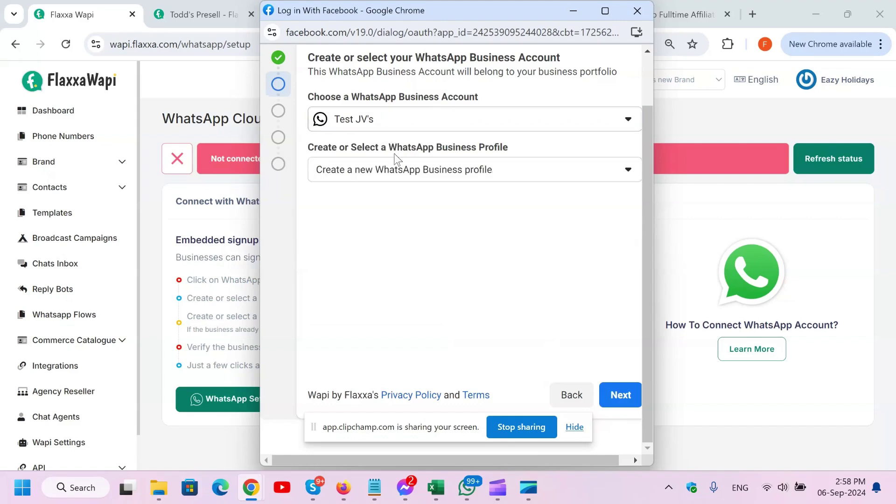
pyautogui.click(379, 121)
pyautogui.click(379, 121)
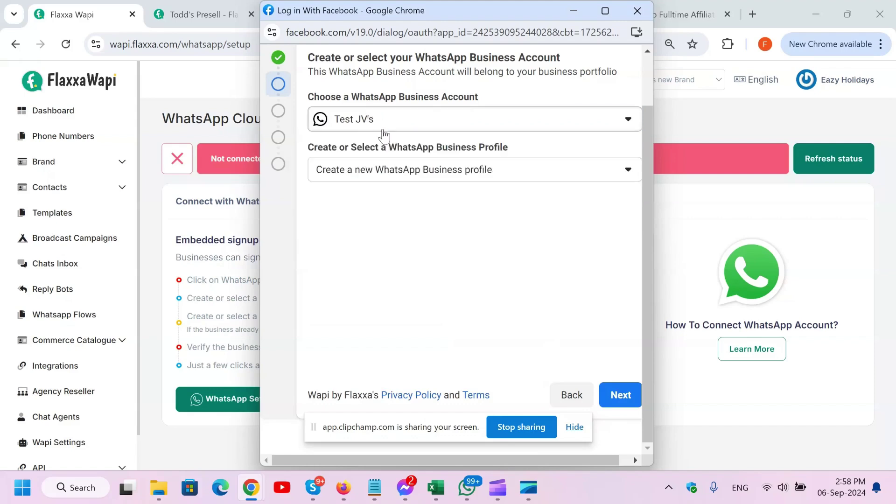
pyautogui.click(402, 172)
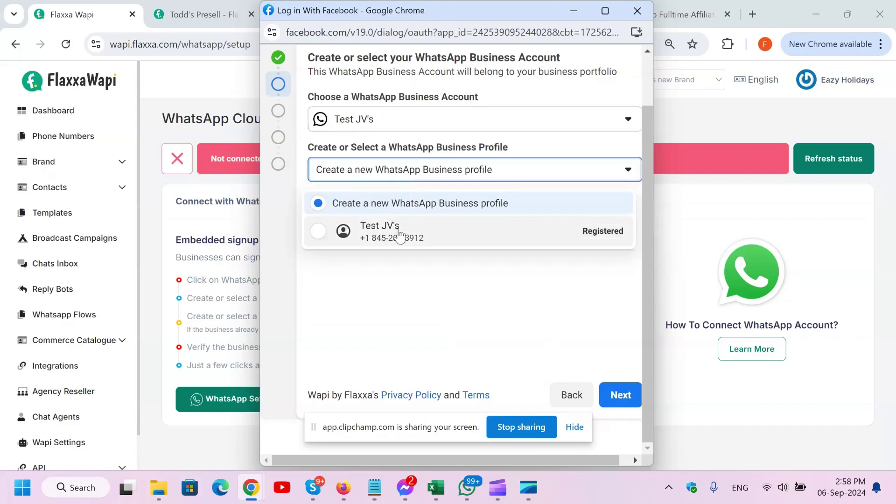
pyautogui.click(400, 168)
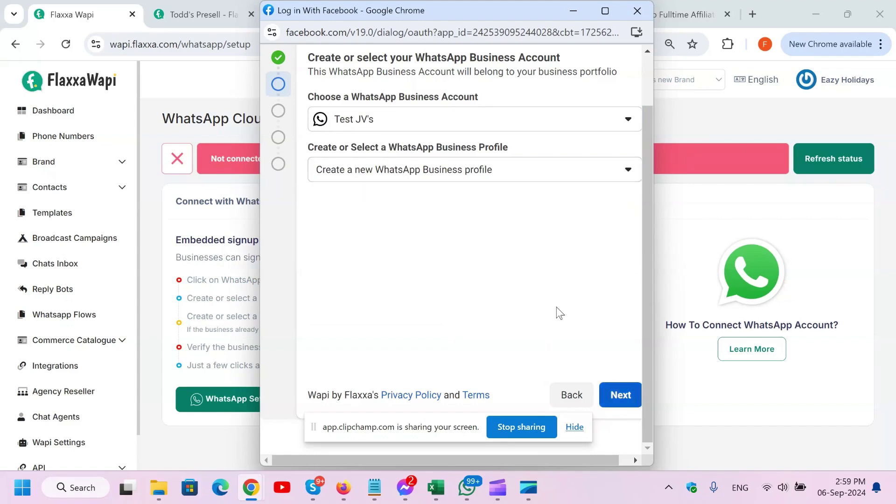
pyautogui.click(426, 179)
pyautogui.click(423, 203)
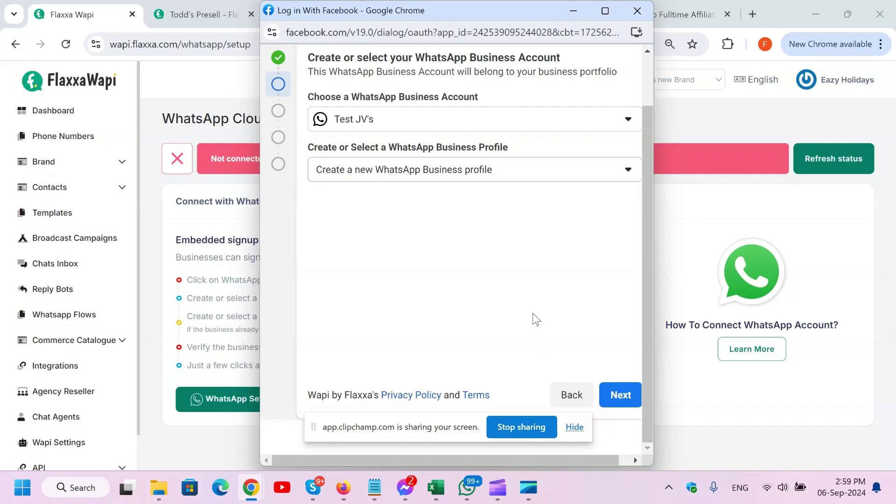
pyautogui.click(617, 395)
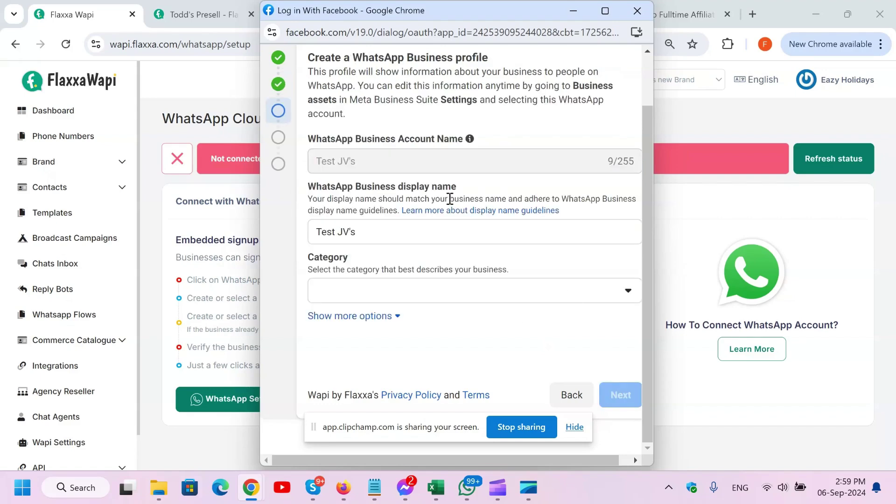
# - Set the business profile category to Education and continue to the phone number step
pyautogui.click(394, 295)
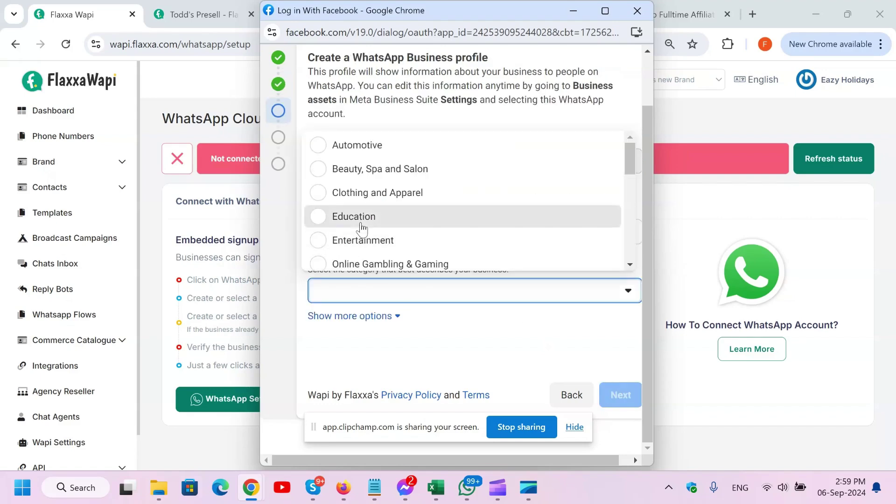
pyautogui.click(359, 217)
pyautogui.click(620, 395)
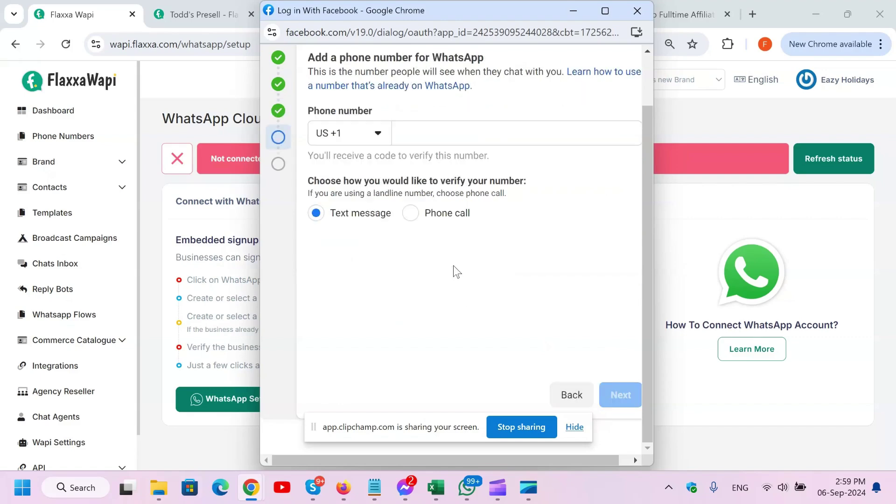
# - Enter the business phone number and submit it for verification
pyautogui.click(434, 135)
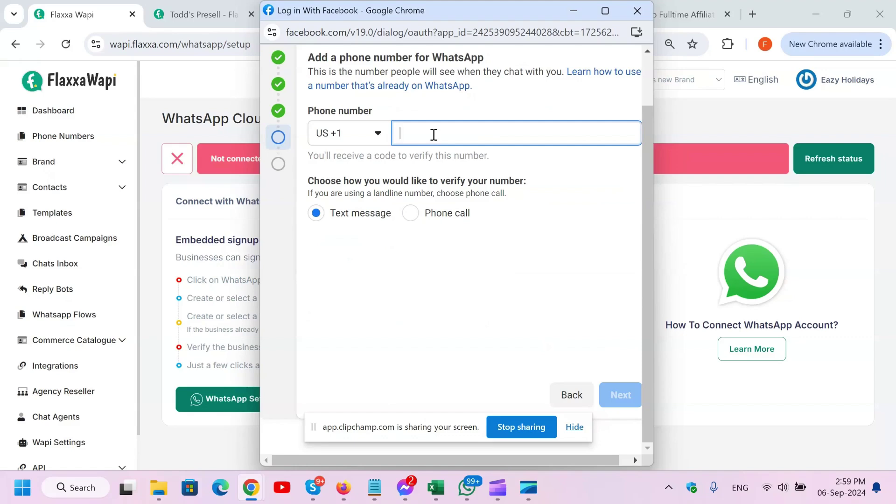
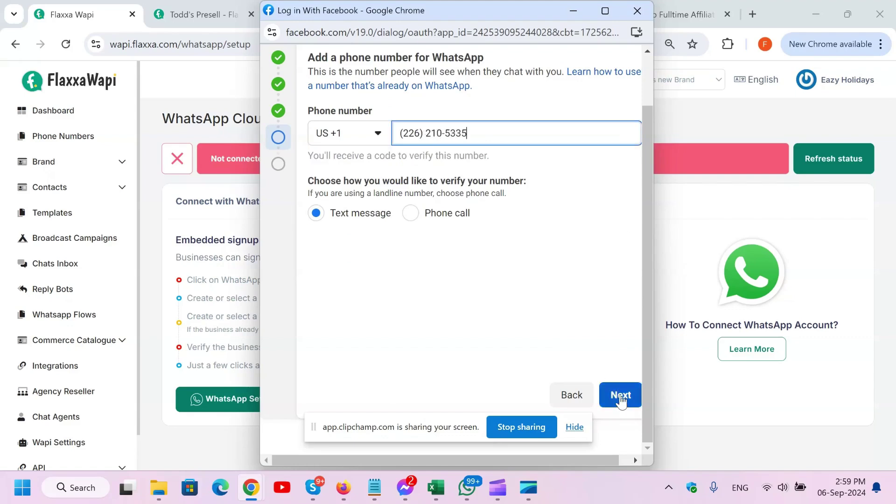
pyautogui.click(619, 396)
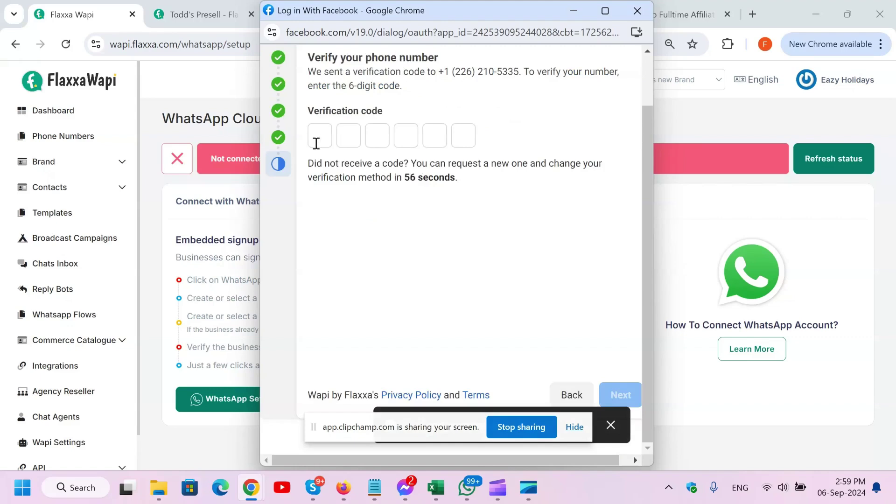
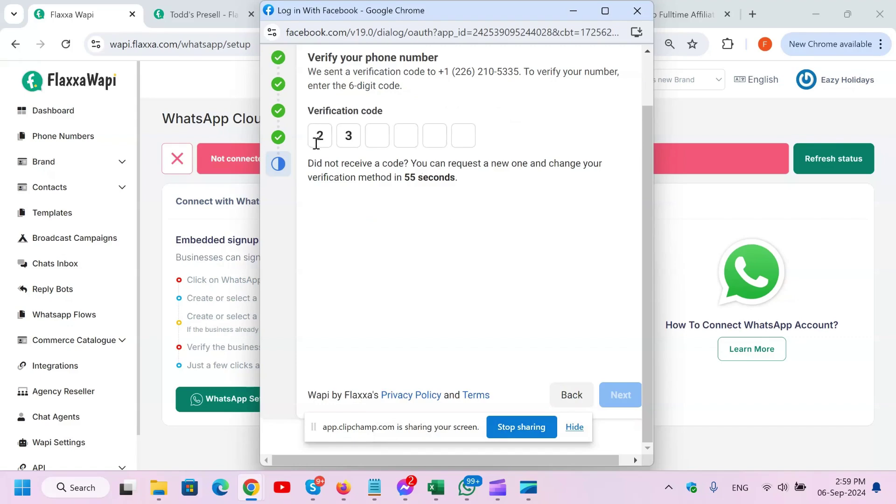
# - Enter the 6-digit SMS verification code and approve the requested WhatsApp permissions
pyautogui.click(620, 395)
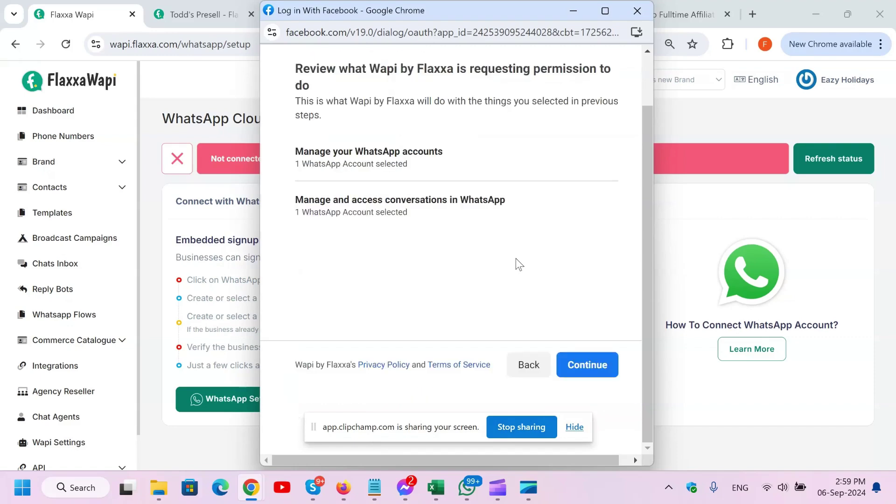
pyautogui.click(616, 373)
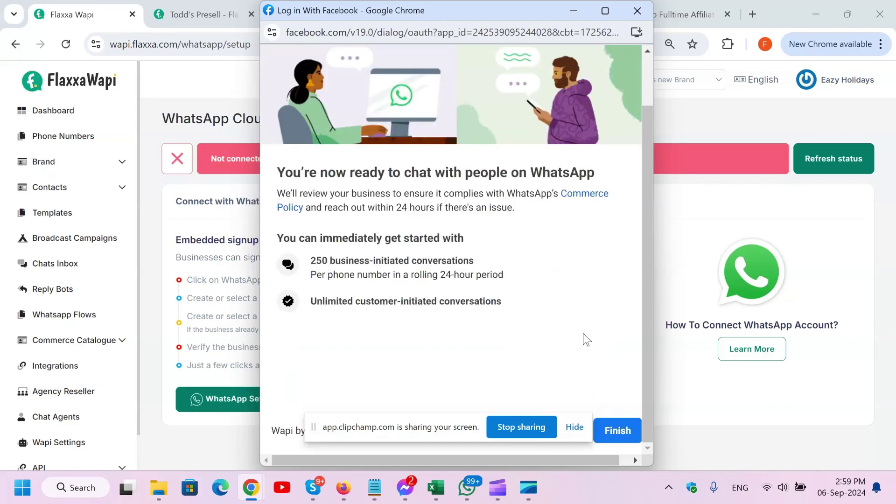
# - Finish the Facebook signup, refresh the WhatsApp connection status, and open Manage Brand
pyautogui.click(616, 437)
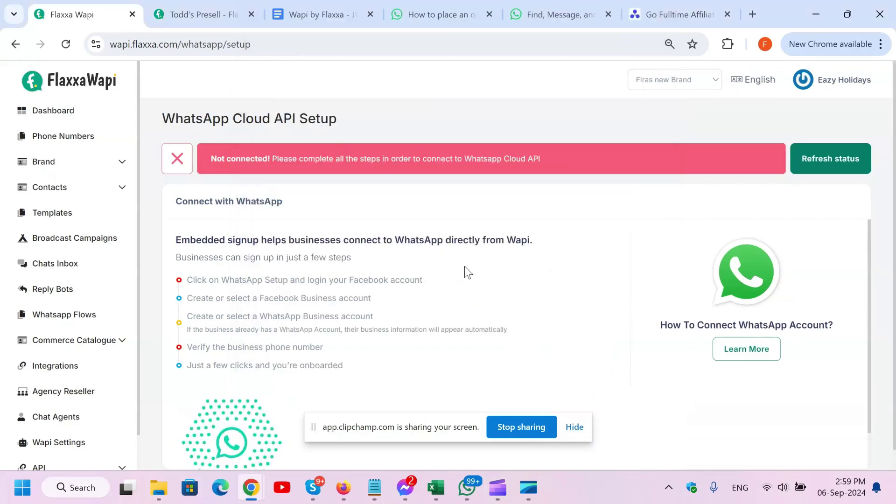
pyautogui.click(822, 161)
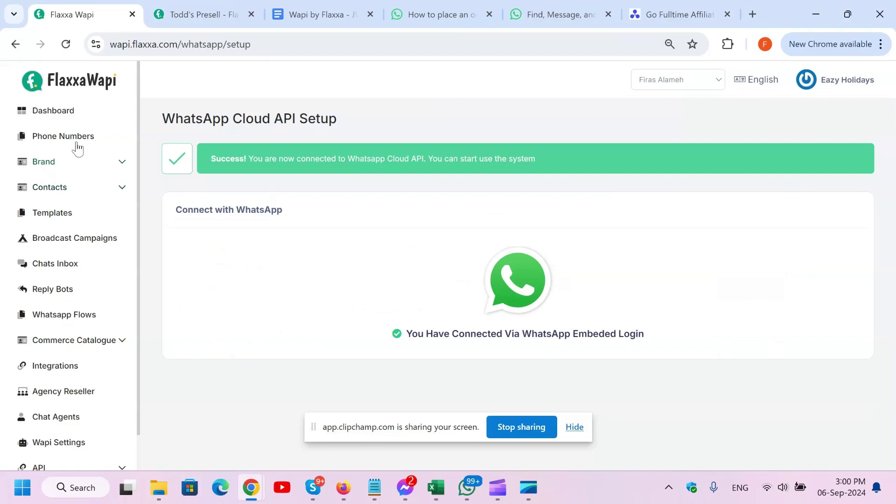
pyautogui.click(68, 163)
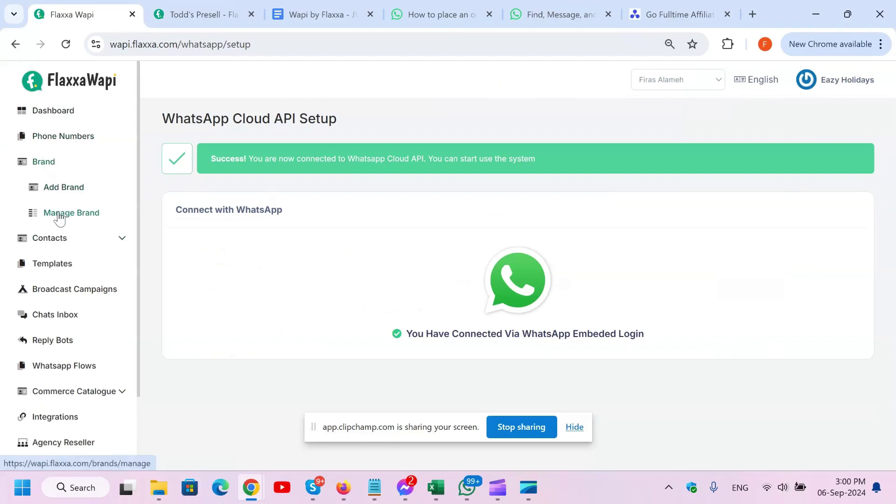
pyautogui.click(61, 215)
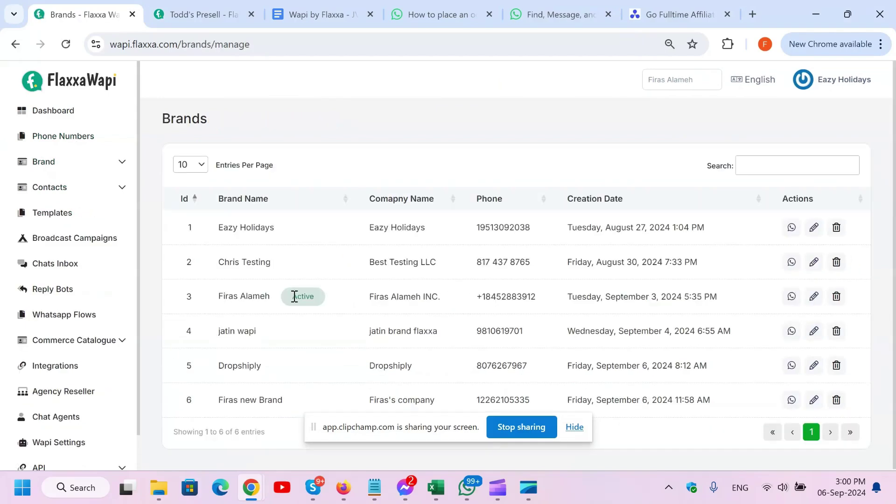
# - Inspect the new brand 6 and the active brand, checking the brand switcher without changing brands
pyautogui.moveTo(271, 294); pyautogui.dragTo(337, 301)
pyautogui.moveTo(314, 394); pyautogui.dragTo(232, 406)
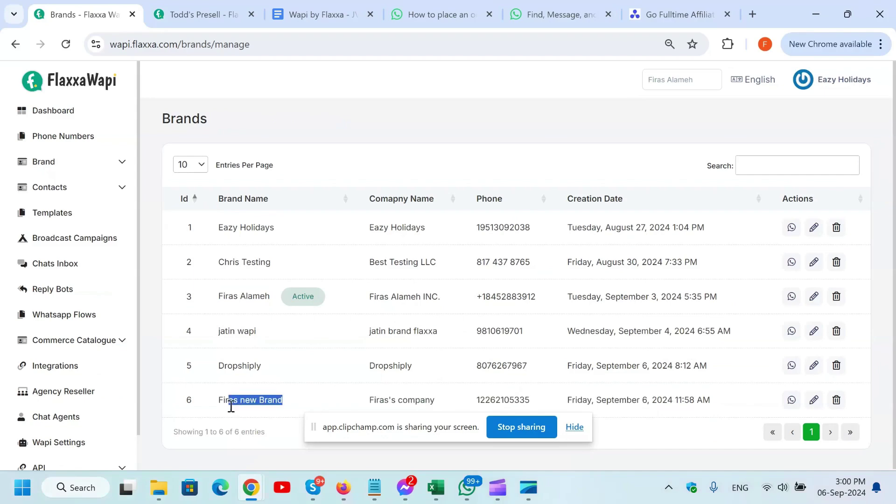
pyautogui.moveTo(337, 323); pyautogui.dragTo(201, 298)
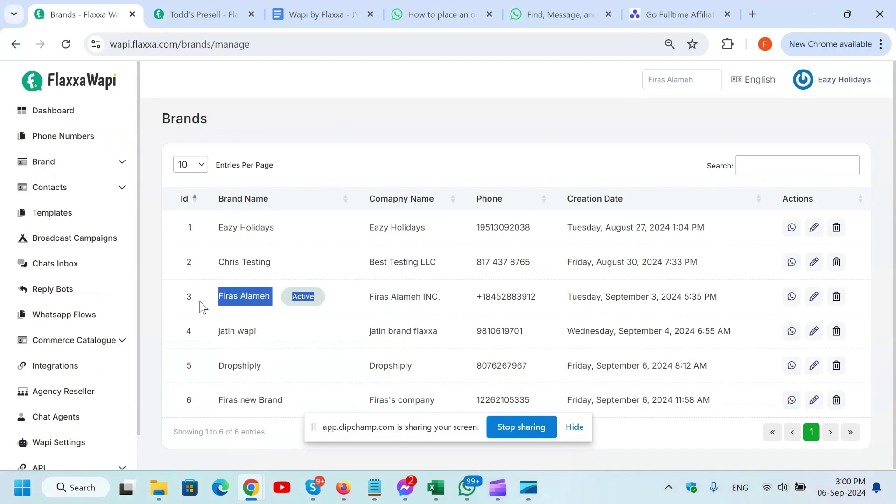
pyautogui.click(695, 76)
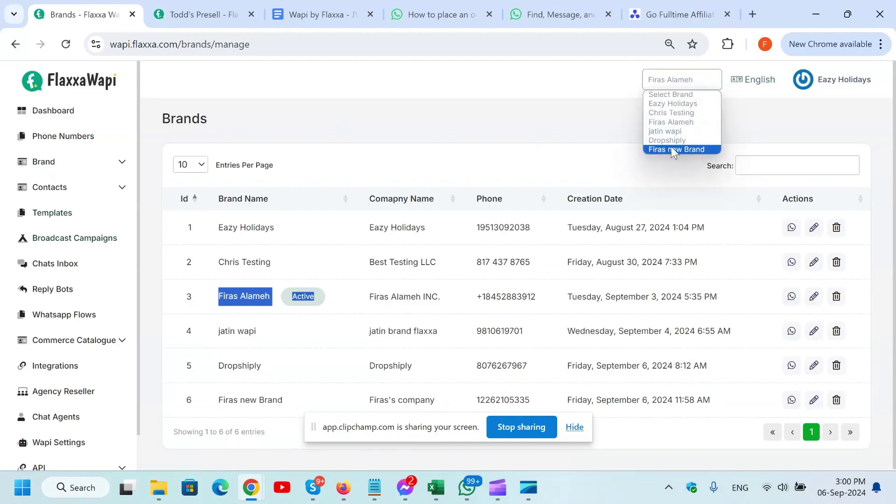
pyautogui.click(437, 127)
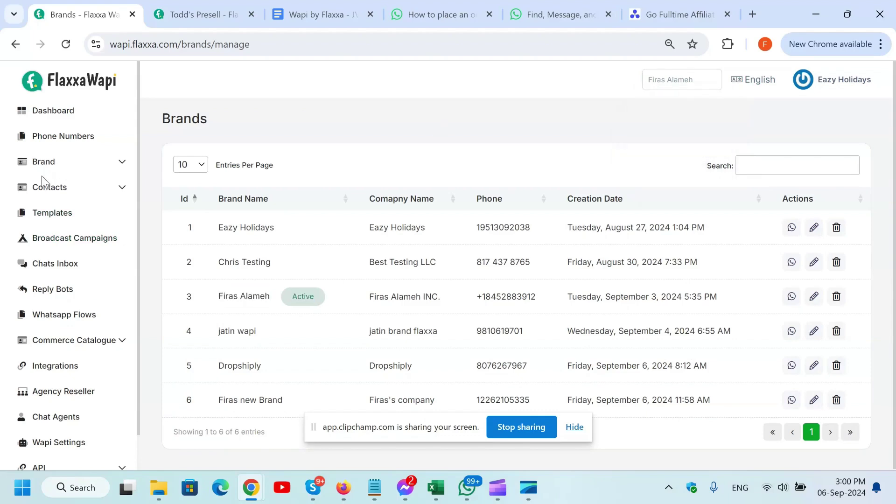
# - Under Contacts > Groups, add and save a new group named 'Freebie seekers'
pyautogui.click(70, 189)
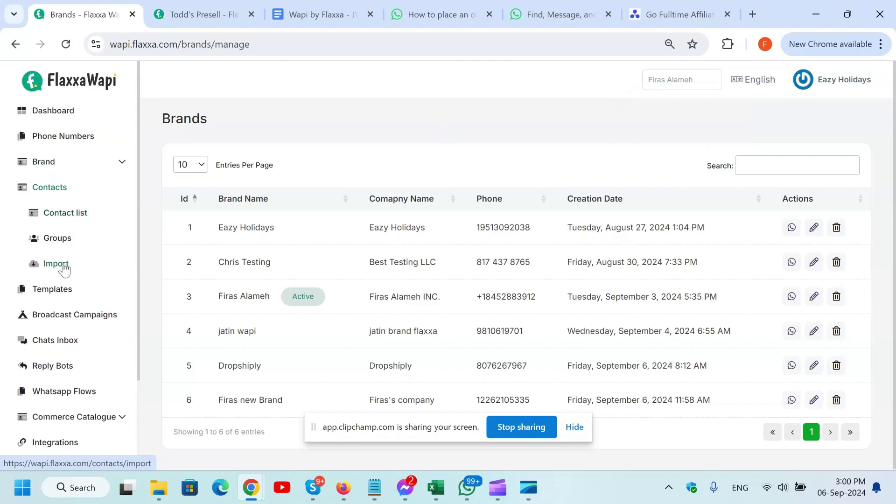
pyautogui.click(62, 239)
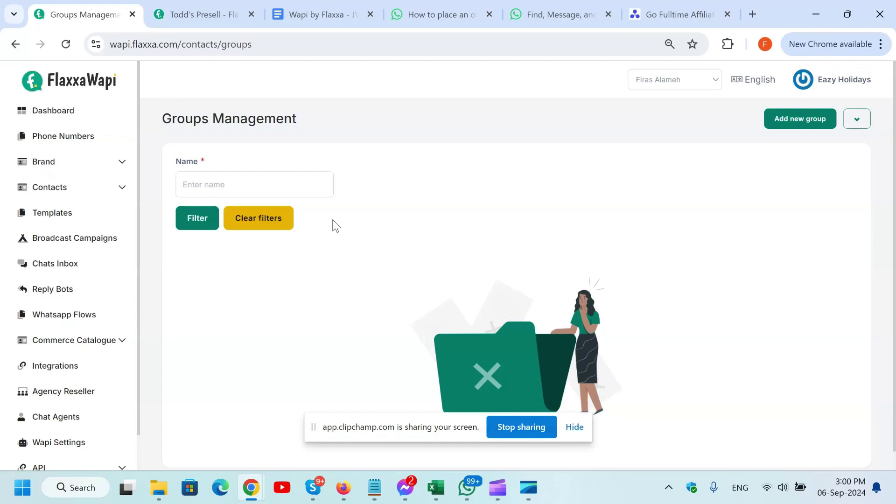
pyautogui.click(797, 124)
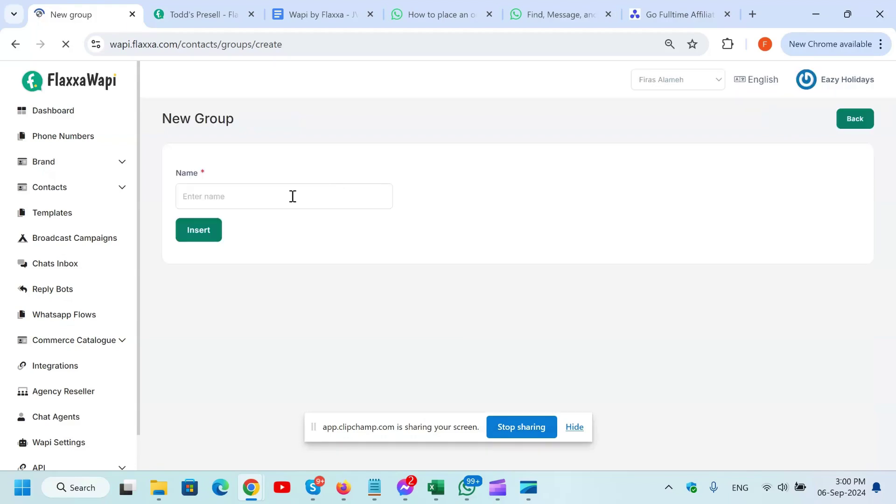
pyautogui.click(292, 196)
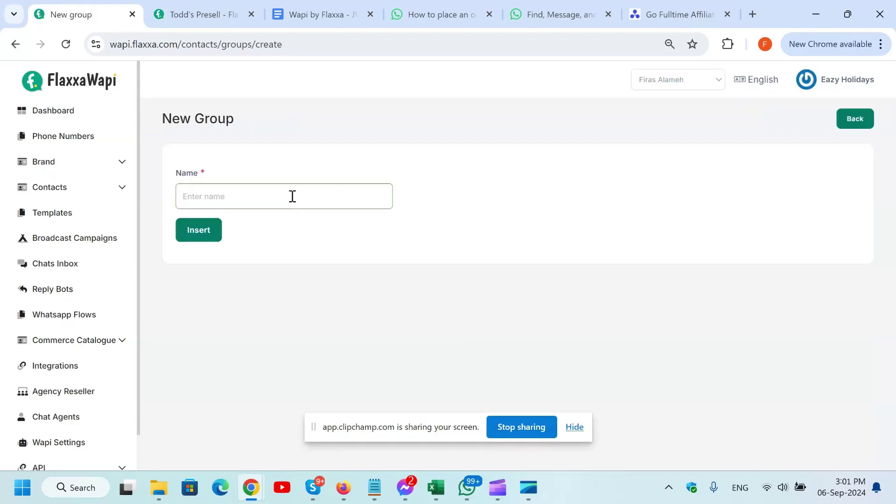
pyautogui.write('Freebie seekeres')
pyautogui.click(205, 235)
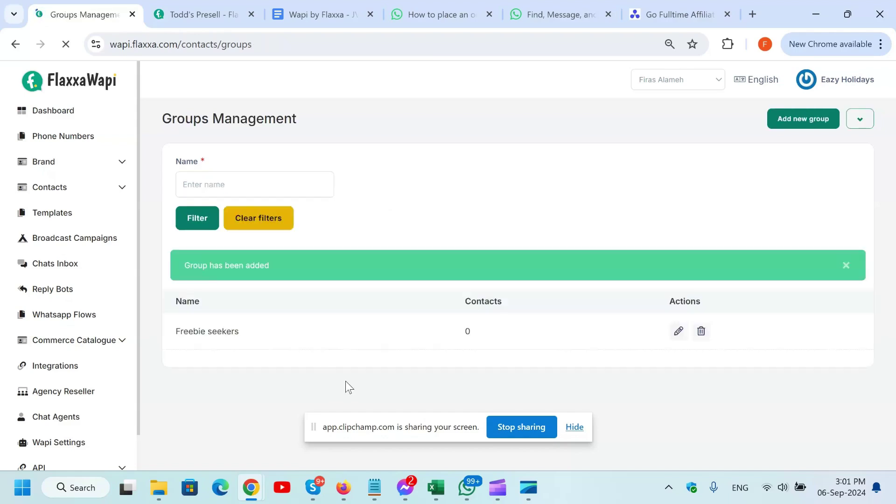
# - Open the Contacts Import page and close the interrupting WhatsApp desktop app
pyautogui.click(65, 189)
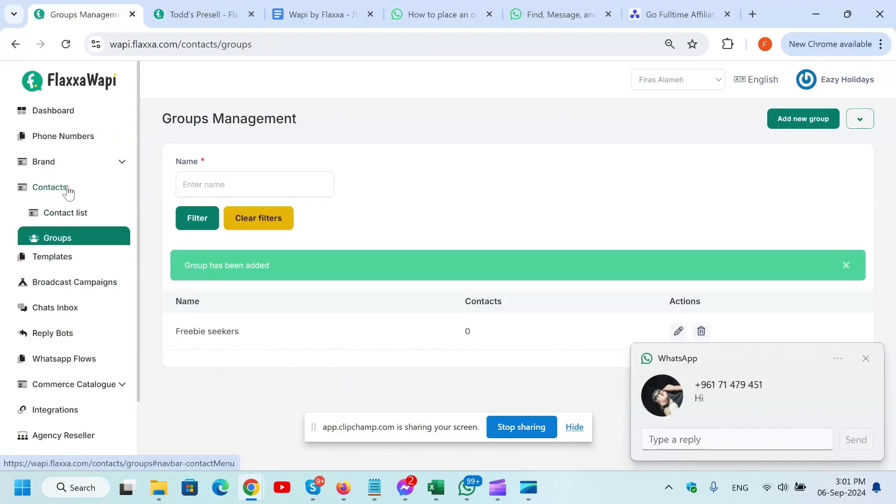
pyautogui.click(69, 265)
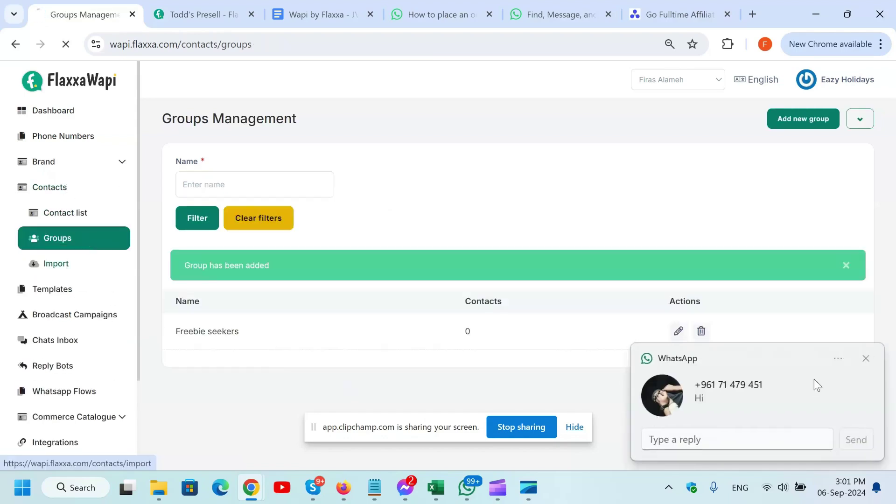
pyautogui.click(865, 359)
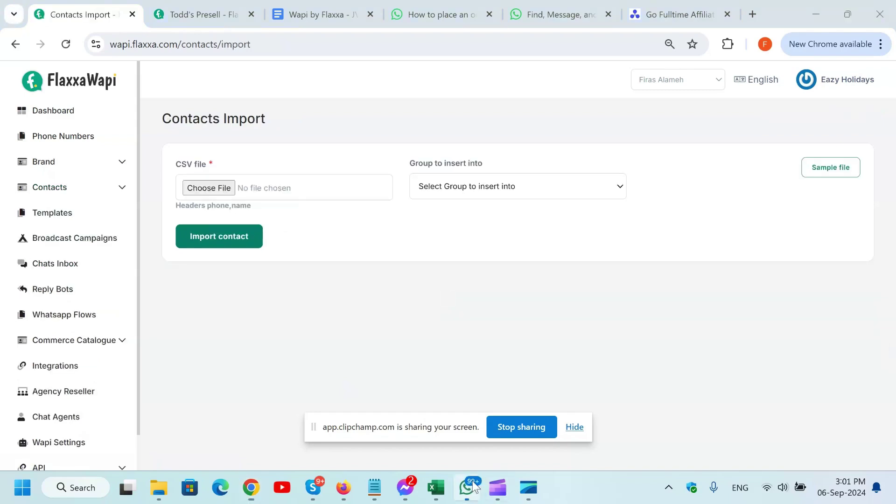
pyautogui.rightClick(482, 472)
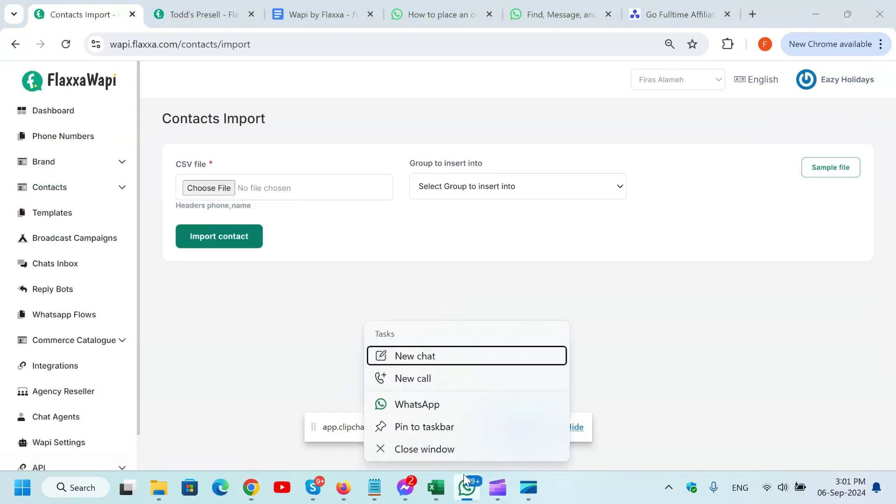
pyautogui.click(445, 453)
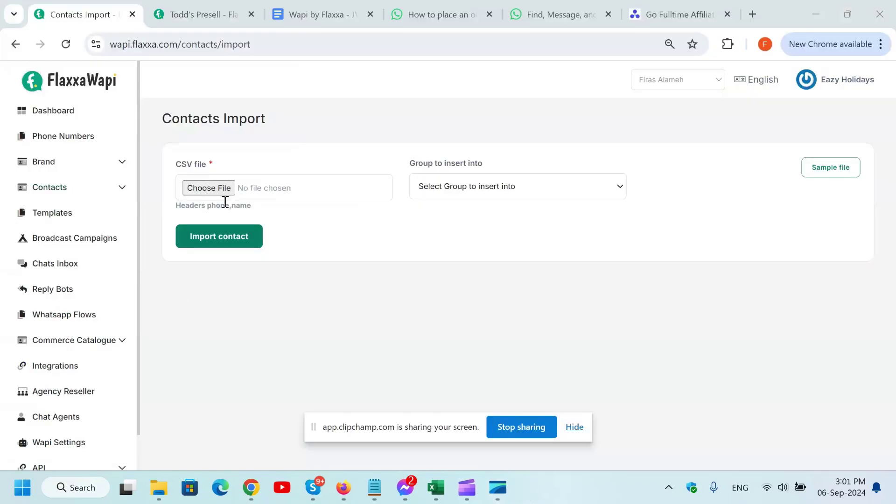
# - Note the required CSV headers and choose Freebie seekers as the group to import into
pyautogui.moveTo(229, 207); pyautogui.dragTo(252, 205)
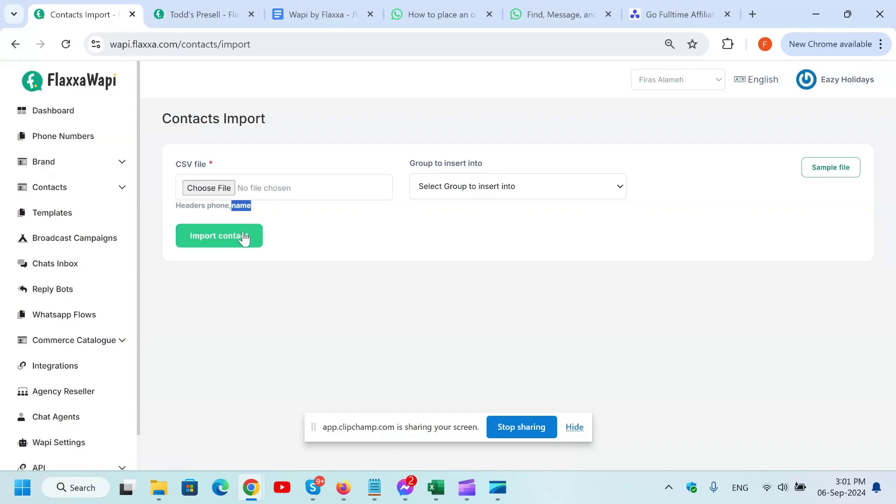
pyautogui.click(556, 190)
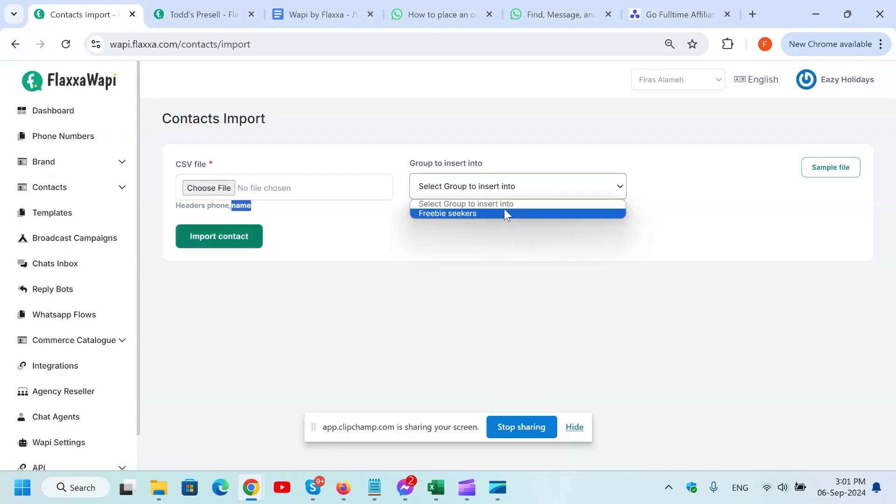
pyautogui.click(470, 213)
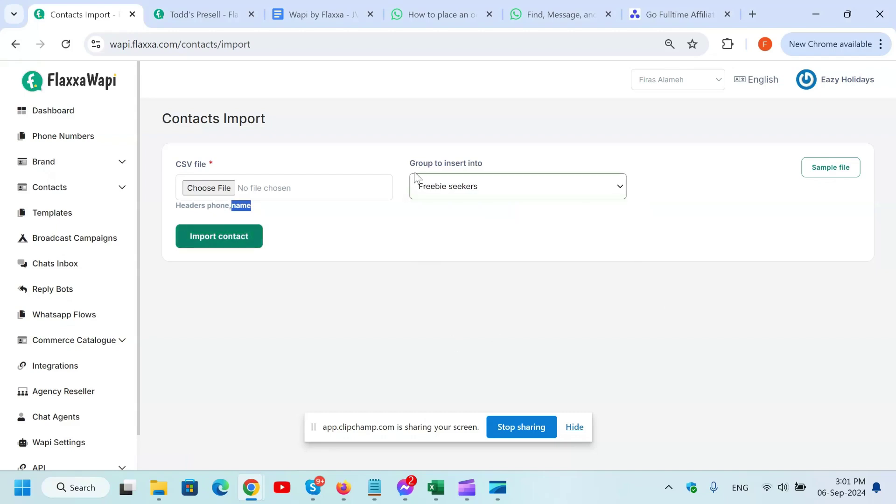
# - Scroll through the Templates page, then go to Brand > Manage Brand
pyautogui.click(76, 216)
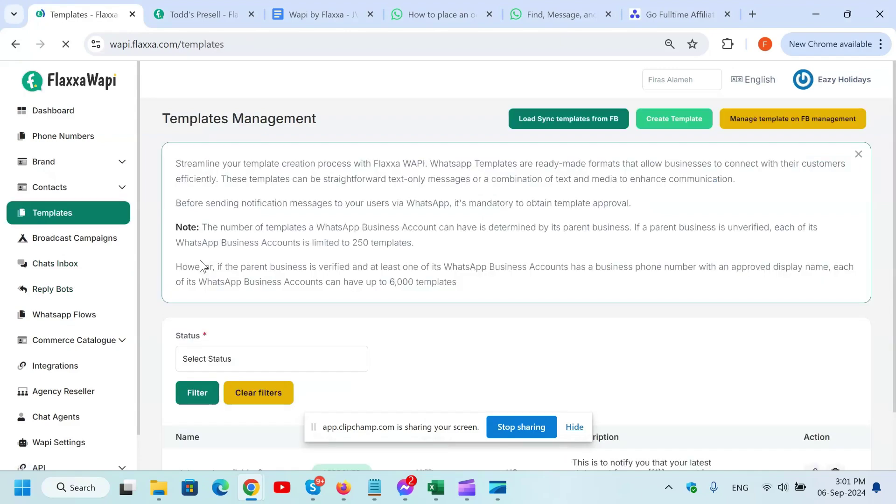
pyautogui.scroll(-2, 359, 210)
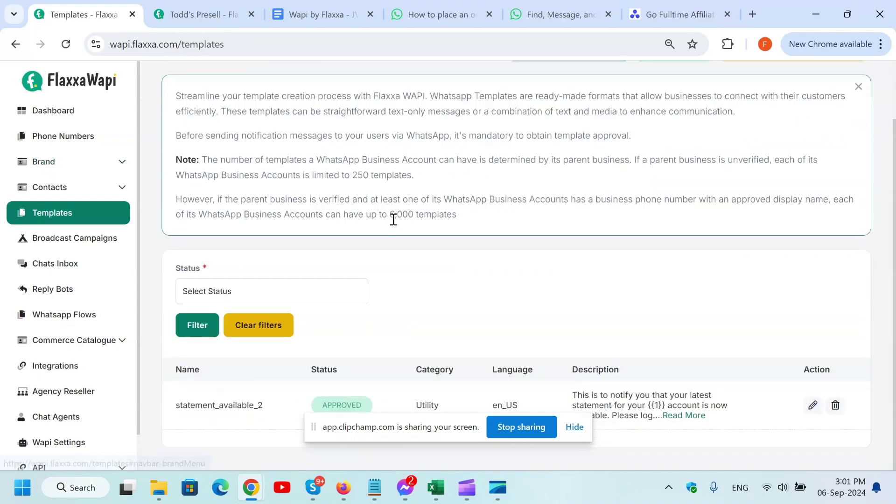
pyautogui.click(99, 161)
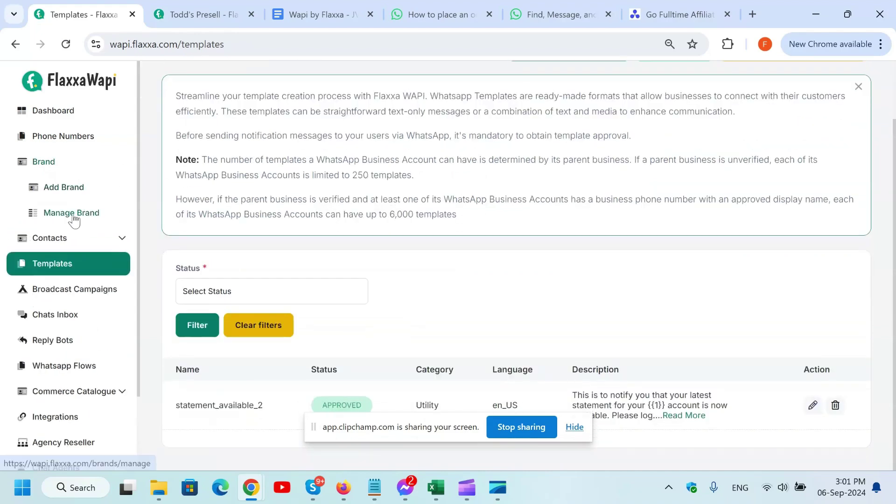
pyautogui.click(72, 212)
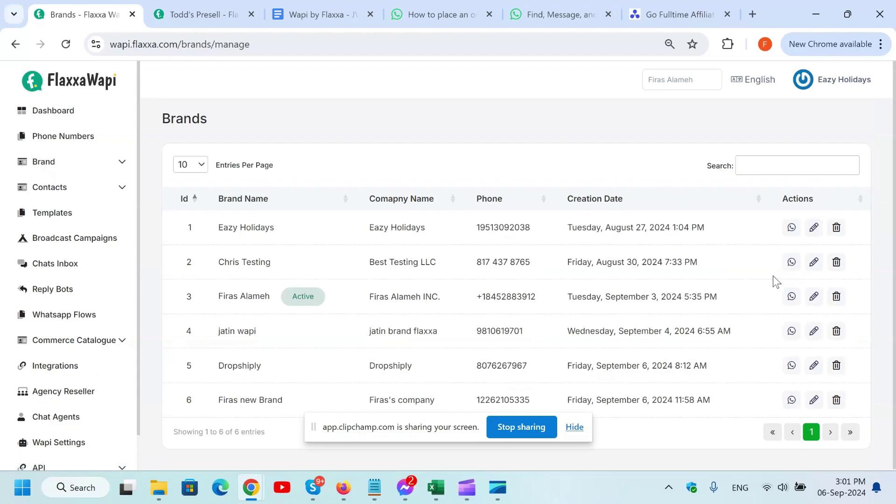
# - Open the active brand's widget customisation page, then test the live chat widget on the sales page
pyautogui.click(794, 298)
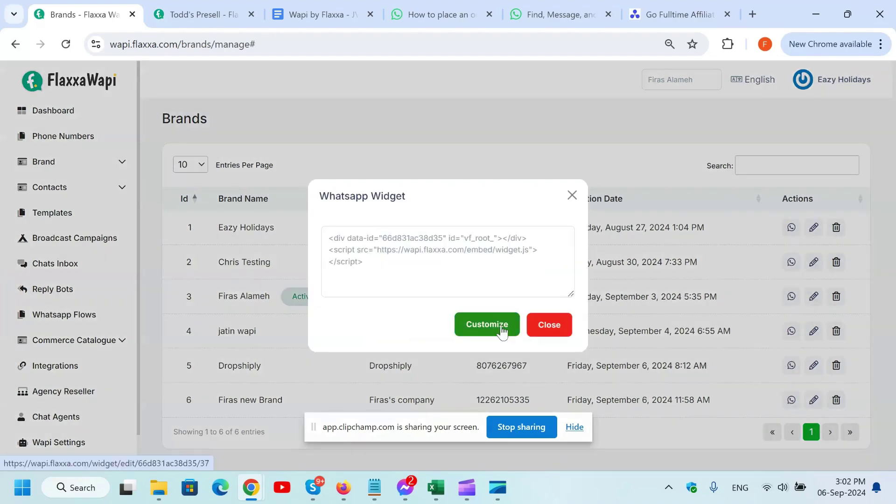
pyautogui.click(502, 329)
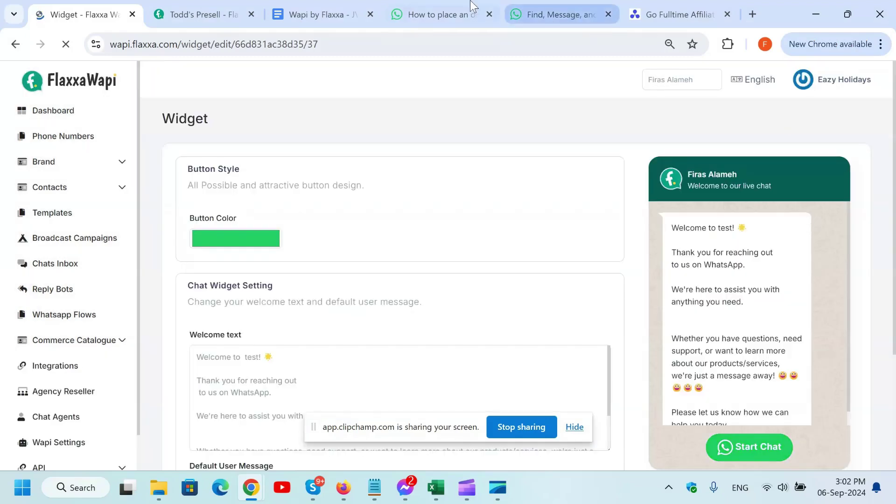
pyautogui.hotkey('ctrl', 'Tab')
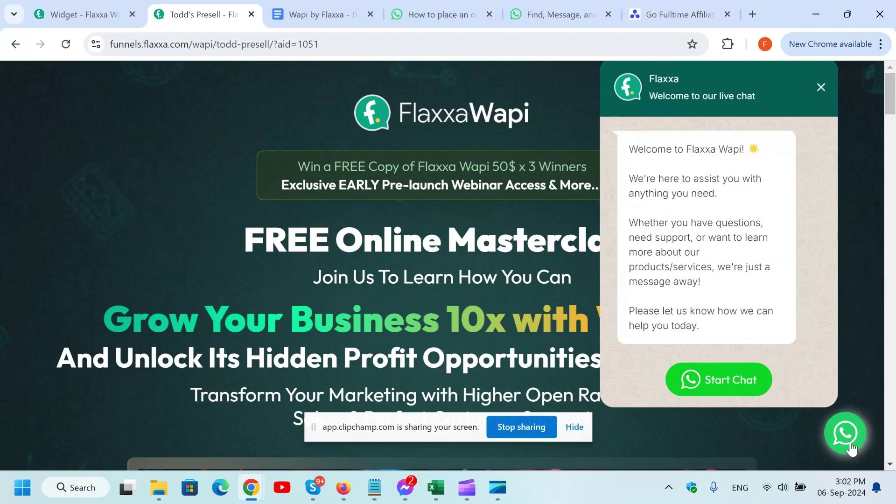
pyautogui.click(825, 92)
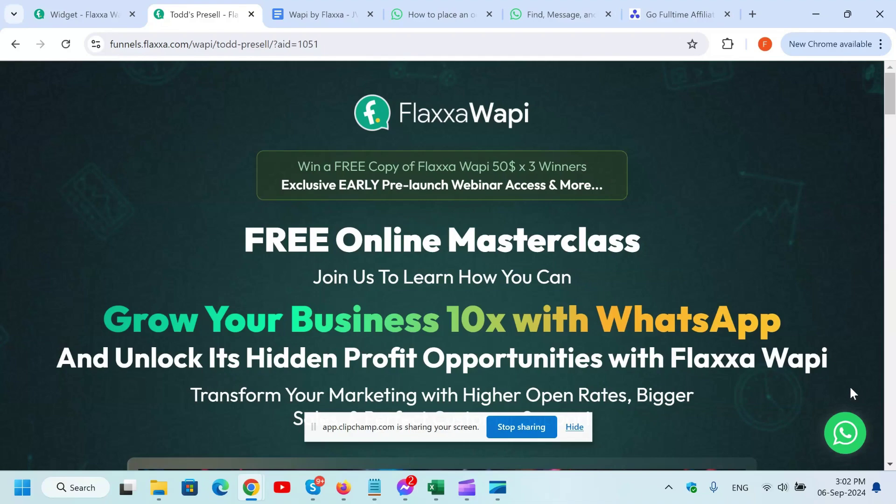
pyautogui.click(845, 433)
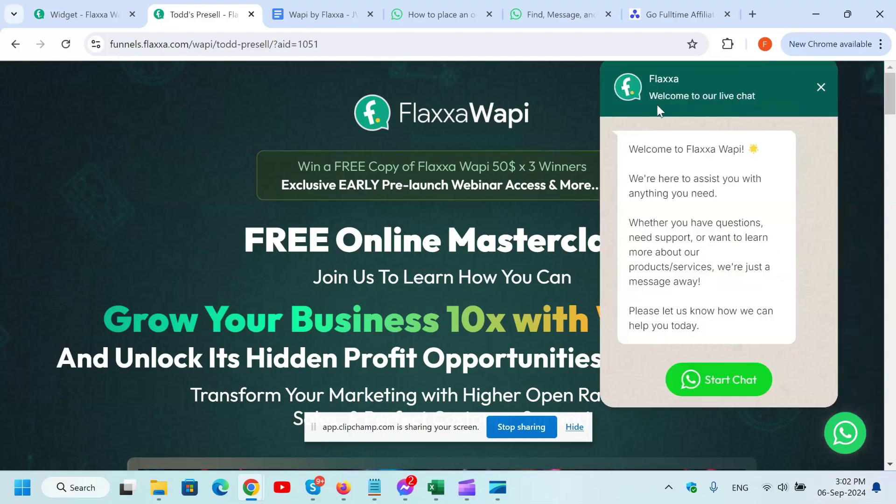
# - Change the widget Button Color to purple (RGB 90, 37, 212) and save the widget settings
pyautogui.click(80, 14)
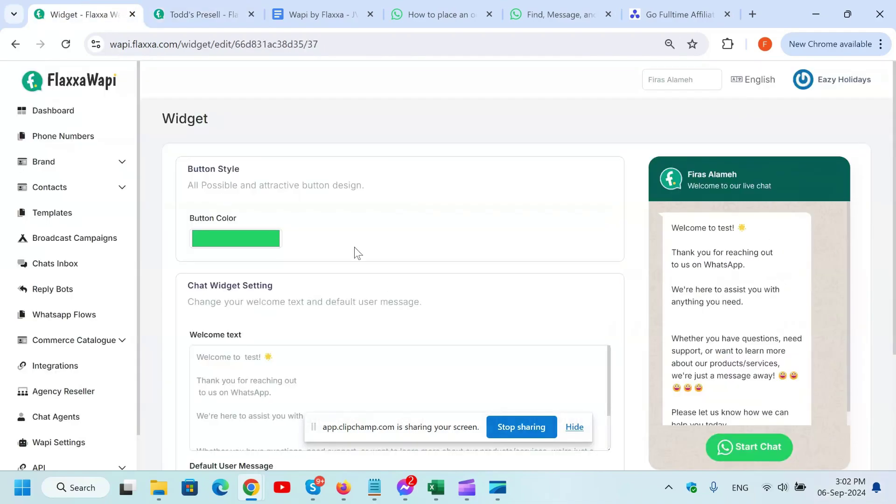
pyautogui.scroll(-3, 338, 198)
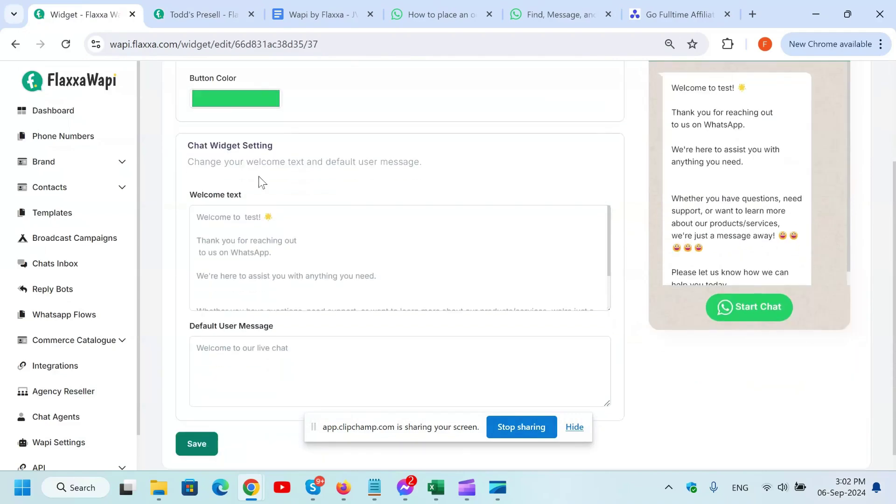
pyautogui.scroll(-2, 256, 240)
pyautogui.scroll(2, 284, 266)
pyautogui.scroll(-2, 311, 265)
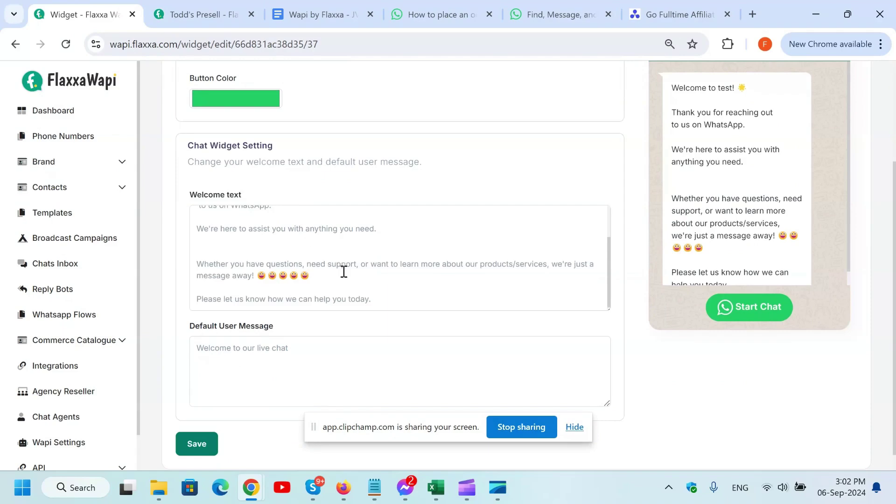
pyautogui.scroll(-1, 376, 278)
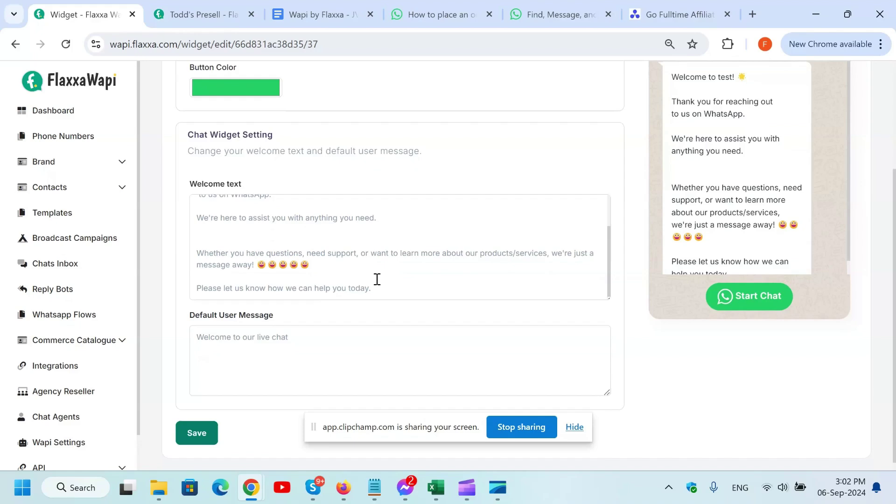
pyautogui.scroll(4, 236, 349)
pyautogui.click(247, 237)
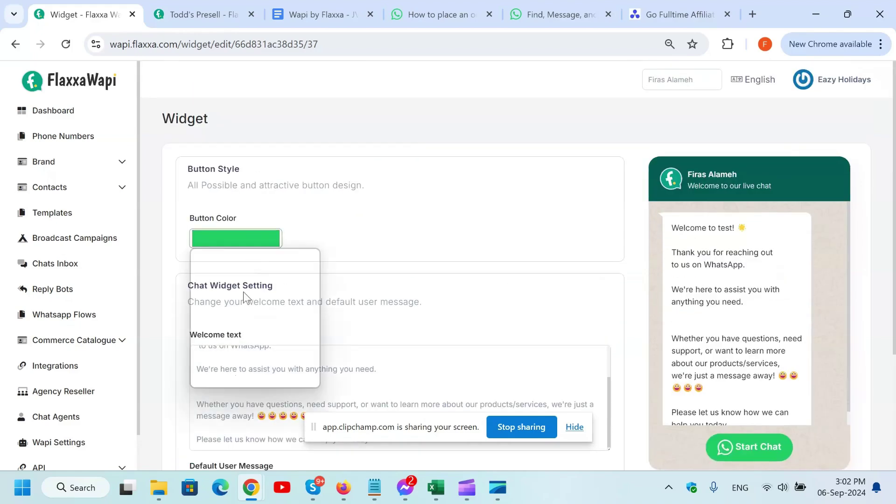
pyautogui.click(260, 339)
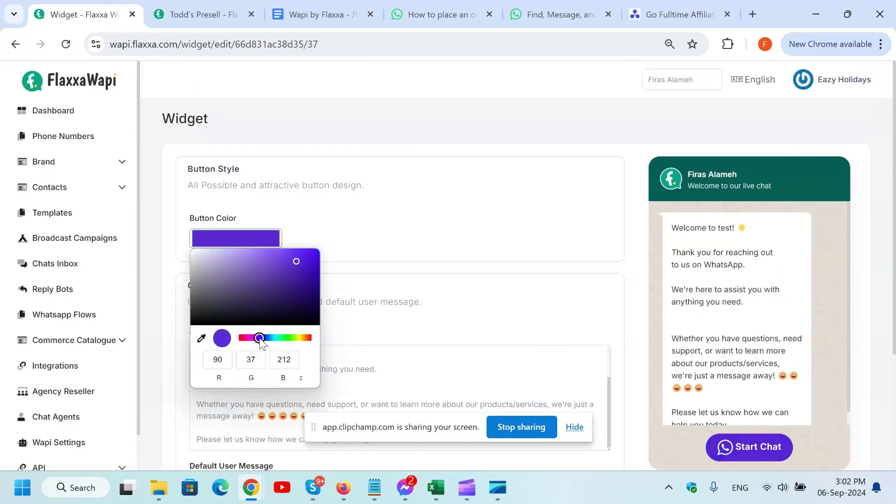
pyautogui.click(398, 254)
pyautogui.scroll(-3, 440, 314)
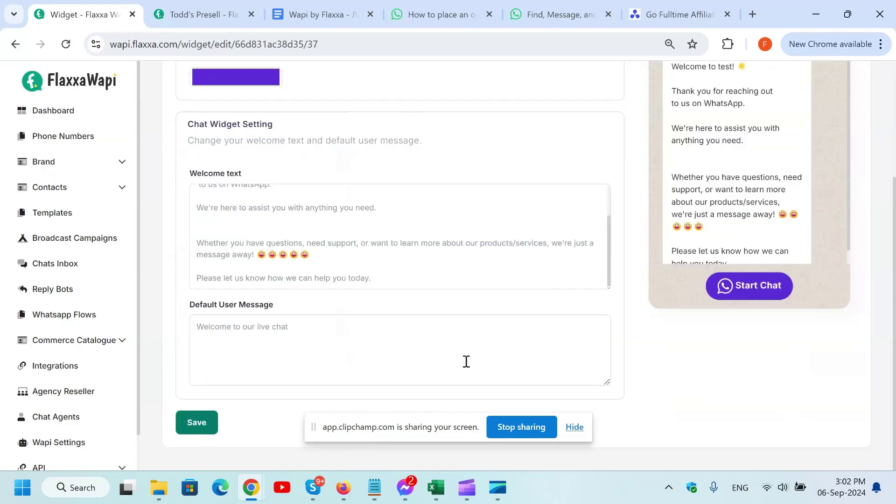
pyautogui.click(191, 423)
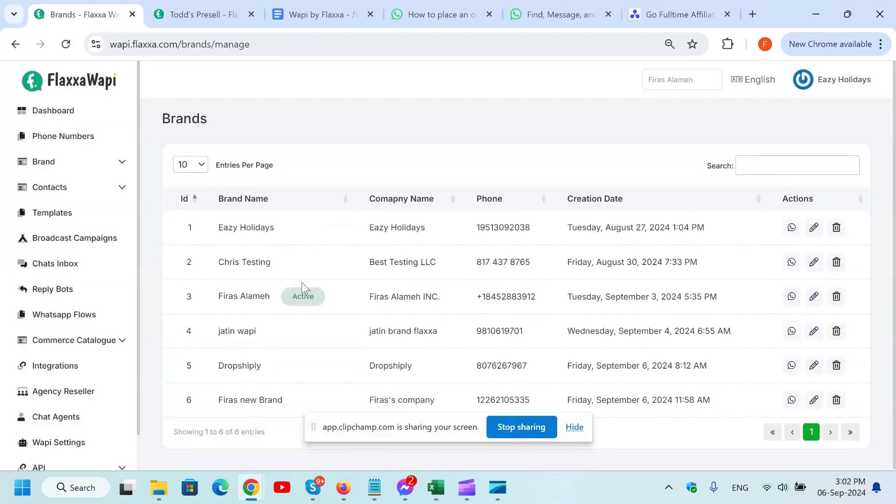
# - Show the active brand's WhatsApp widget embed code, select it all, and close the window
pyautogui.click(792, 297)
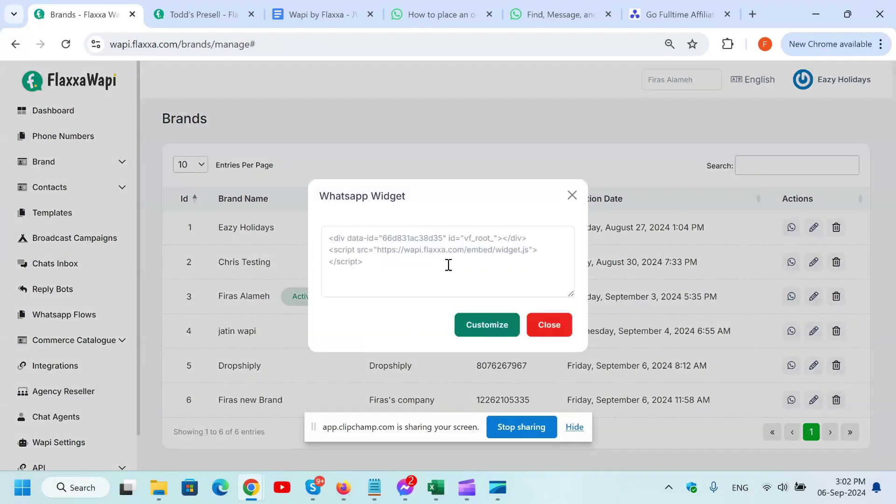
pyautogui.click(448, 265)
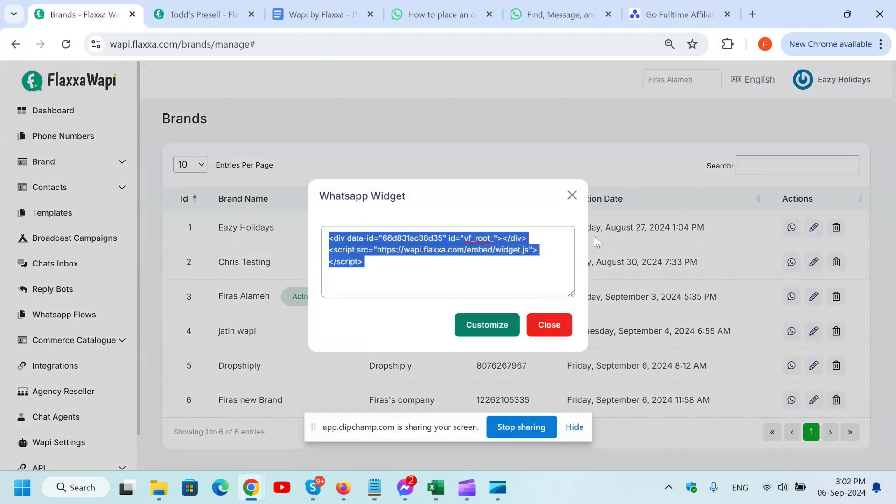
pyautogui.click(573, 195)
# - Peek at the message Templates page twice, returning to Brands, then open Broadcast Campaigns
pyautogui.click(91, 216)
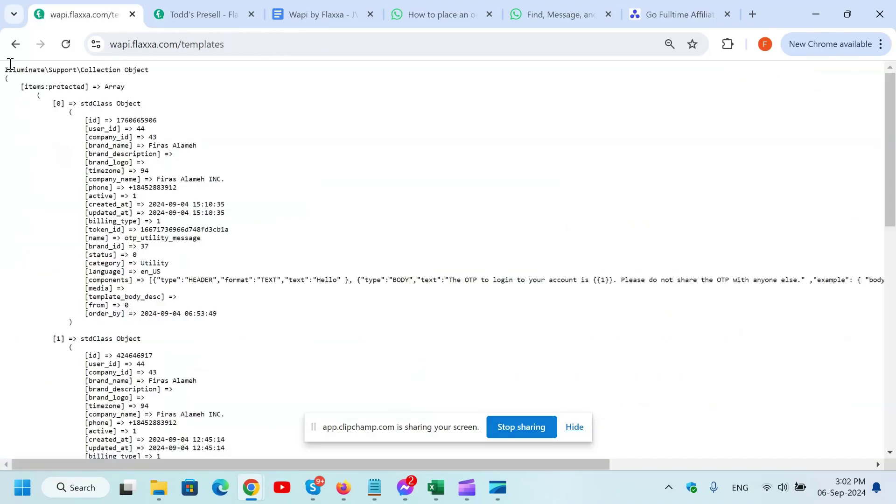
pyautogui.click(15, 44)
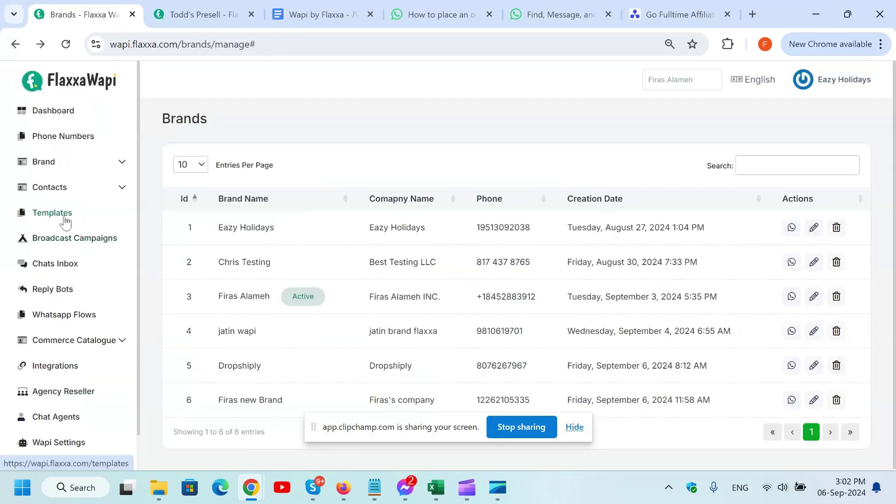
pyautogui.click(66, 217)
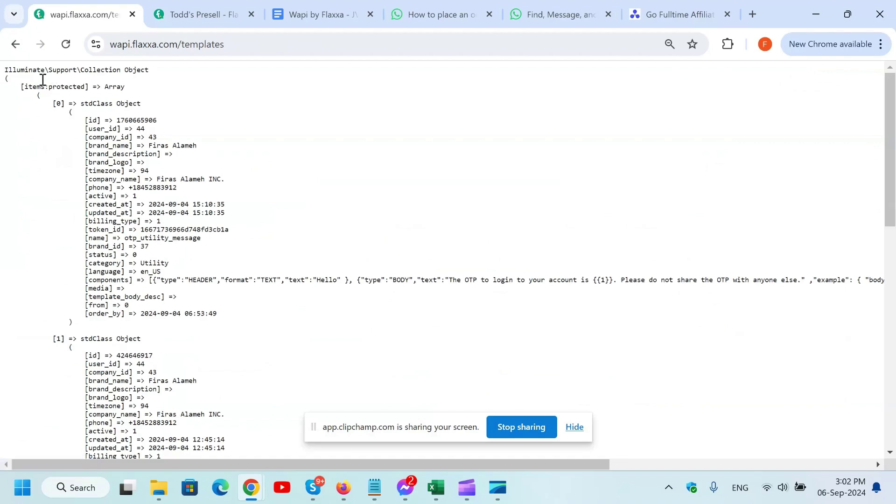
pyautogui.click(16, 44)
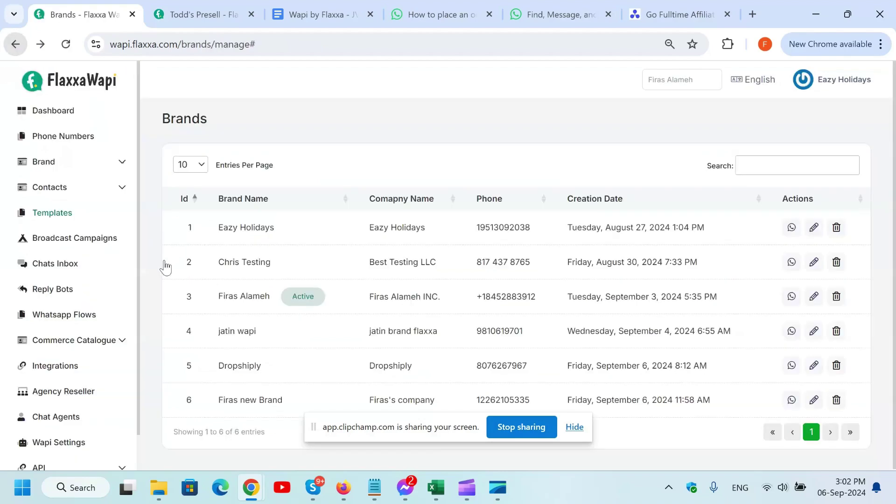
pyautogui.click(75, 240)
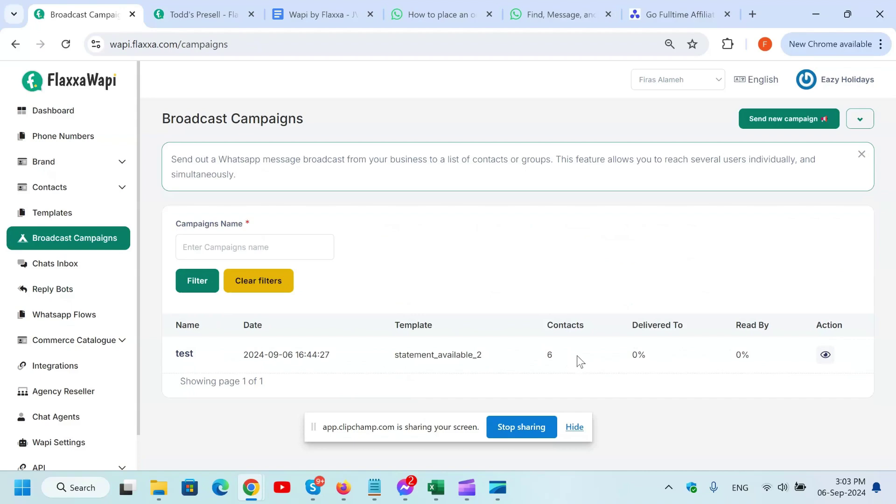
# - Start a new campaign named 'sadasd' using template statement_available_2, sent to all 6 contacts
pyautogui.click(815, 119)
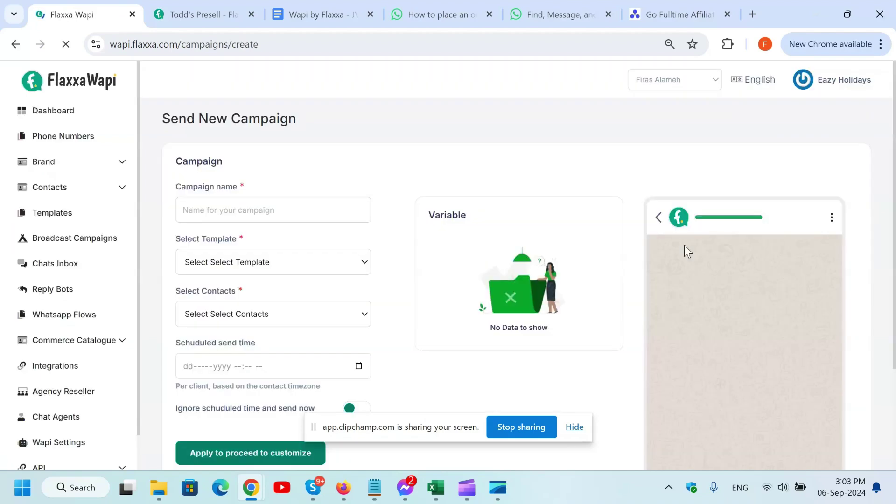
pyautogui.click(311, 206)
pyautogui.write('sadasd')
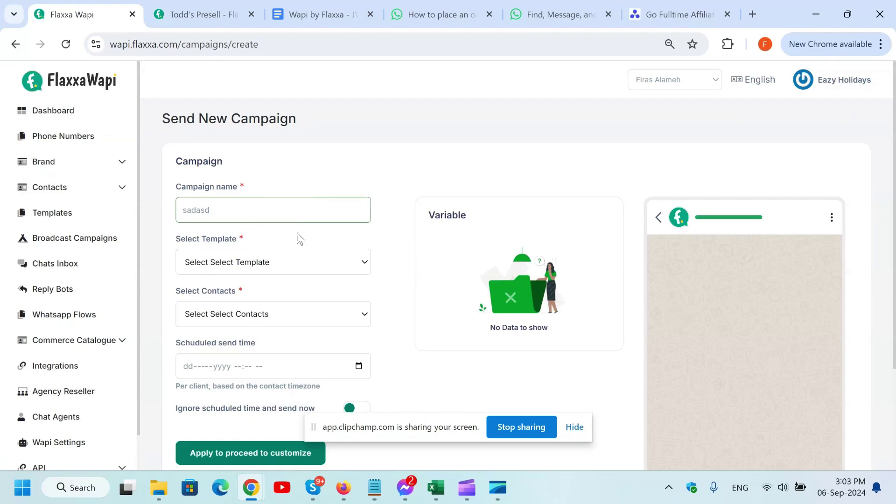
pyautogui.click(276, 262)
pyautogui.click(259, 289)
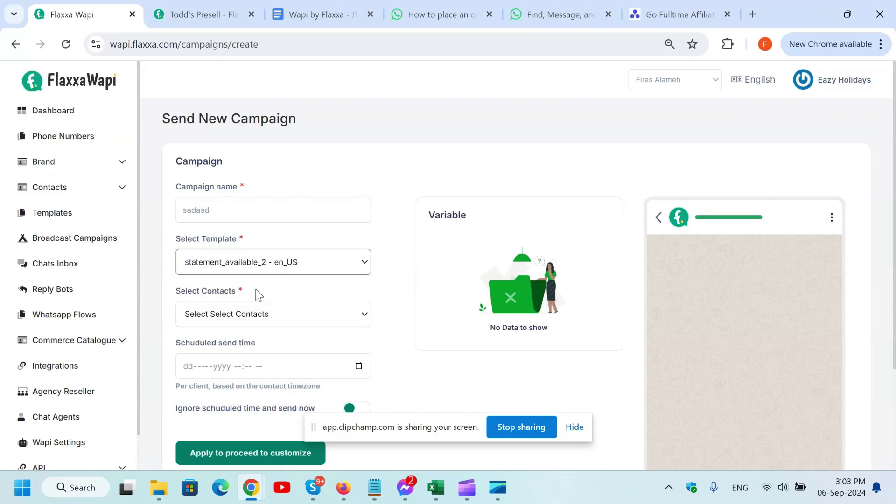
pyautogui.click(240, 314)
pyautogui.click(236, 342)
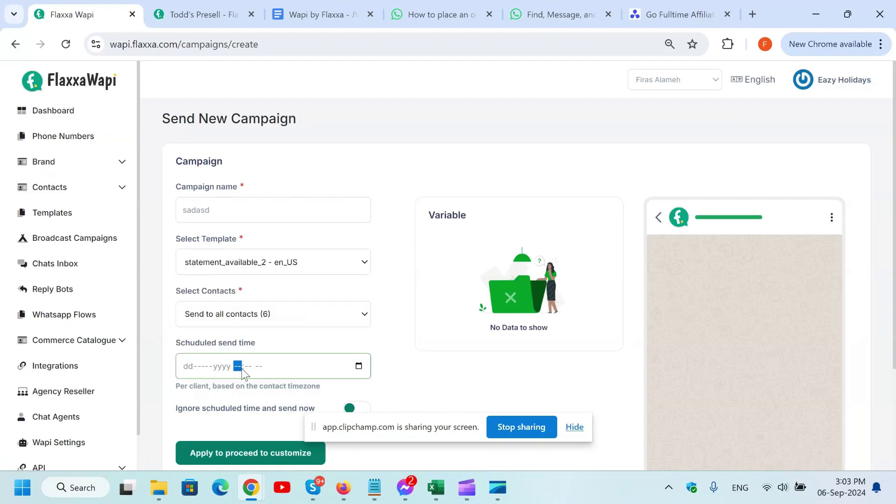
pyautogui.click(201, 371)
pyautogui.scroll(-3, 208, 378)
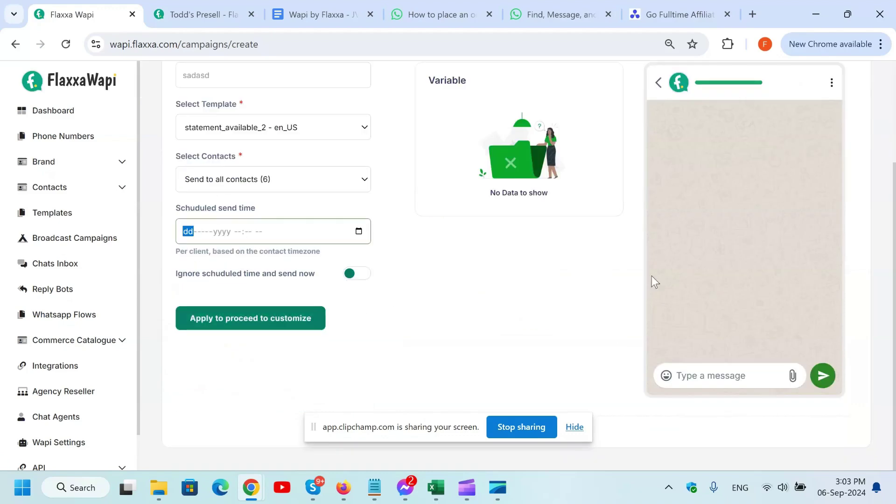
pyautogui.scroll(3, 652, 276)
pyautogui.scroll(-3, 695, 266)
# - Apply the campaign settings and highlight the statement message in the customisation preview
pyautogui.click(255, 327)
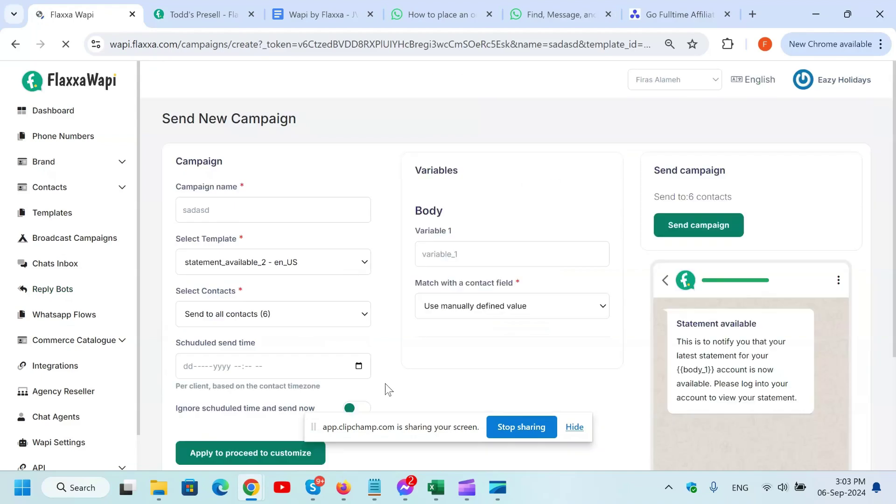
pyautogui.scroll(-3, 547, 216)
pyautogui.moveTo(746, 201); pyautogui.dragTo(799, 345)
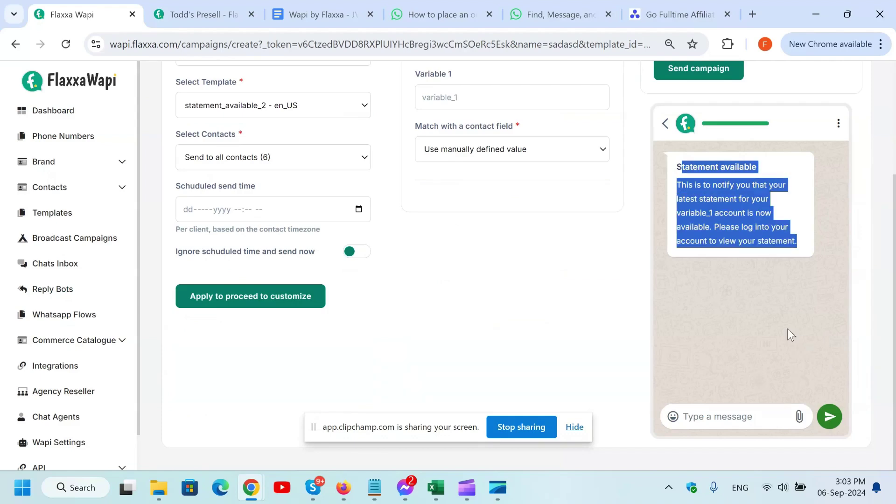
pyautogui.click(64, 271)
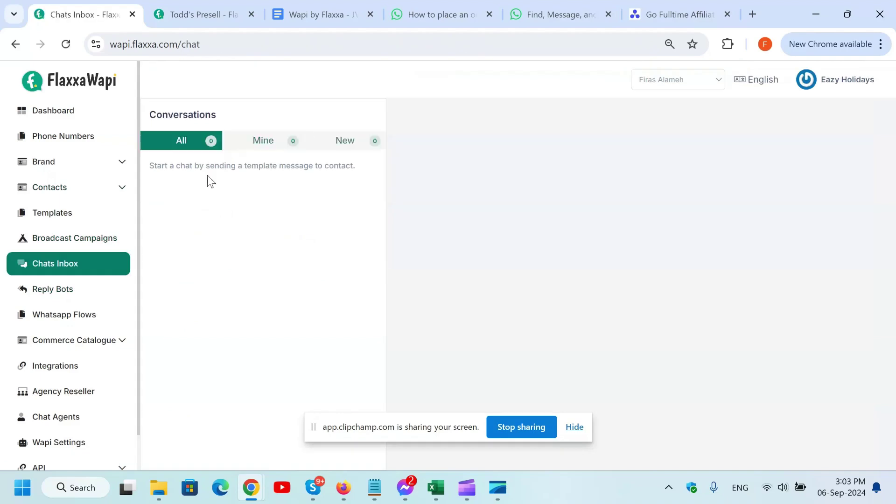
# - Read through the most recent conversation's option-button bot replies, then switch to the second conversation
pyautogui.click(231, 170)
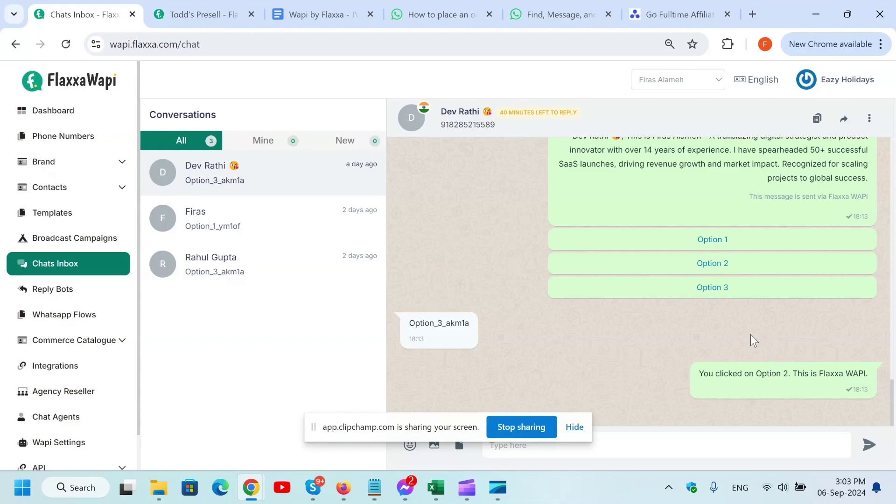
pyautogui.scroll(6, 750, 335)
pyautogui.scroll(-5, 723, 252)
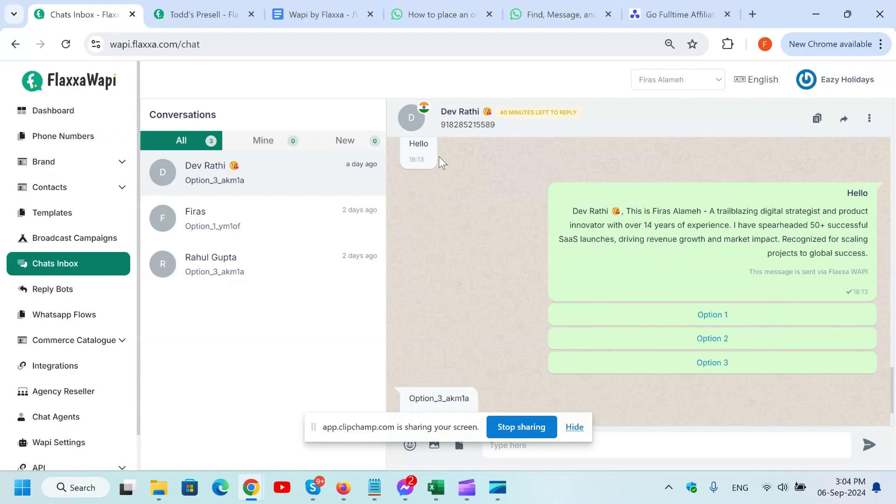
pyautogui.scroll(2, 455, 226)
pyautogui.scroll(-2, 537, 285)
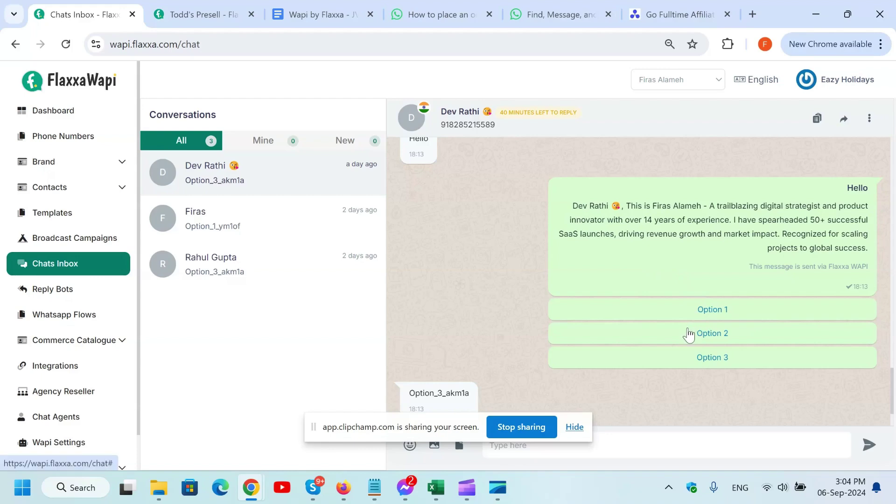
pyautogui.scroll(-2, 689, 320)
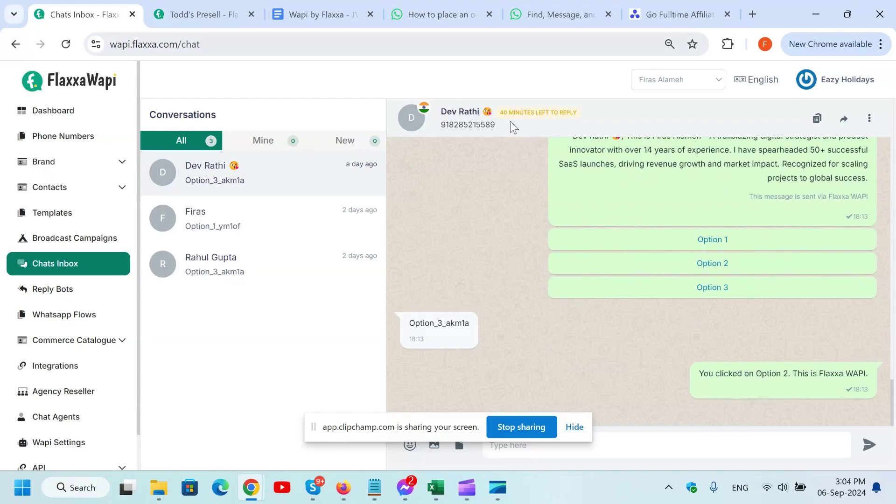
pyautogui.click(220, 239)
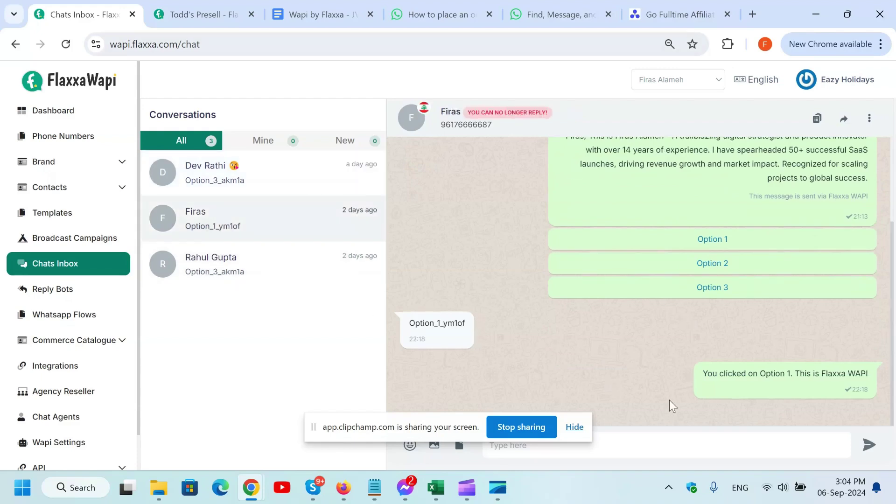
pyautogui.click(81, 292)
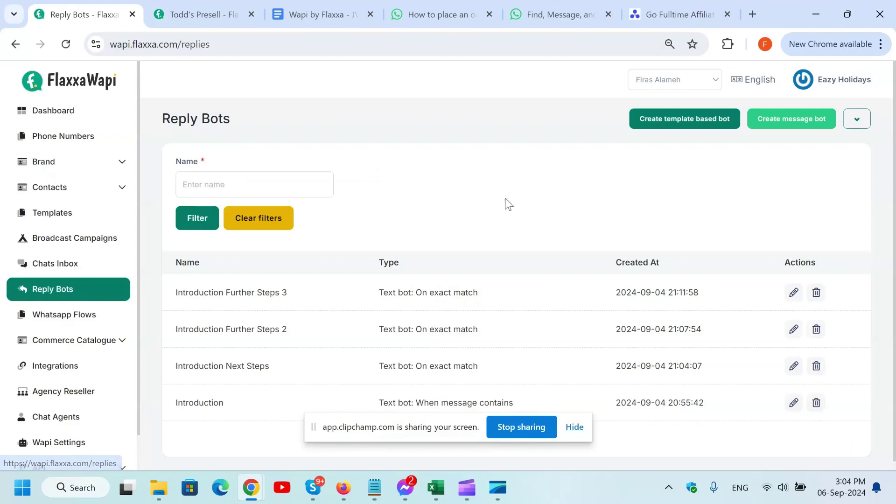
# - Review the four reply bot names, highlighting Introduction Next Steps and Introduction Further Steps 3
pyautogui.scroll(-1, 448, 279)
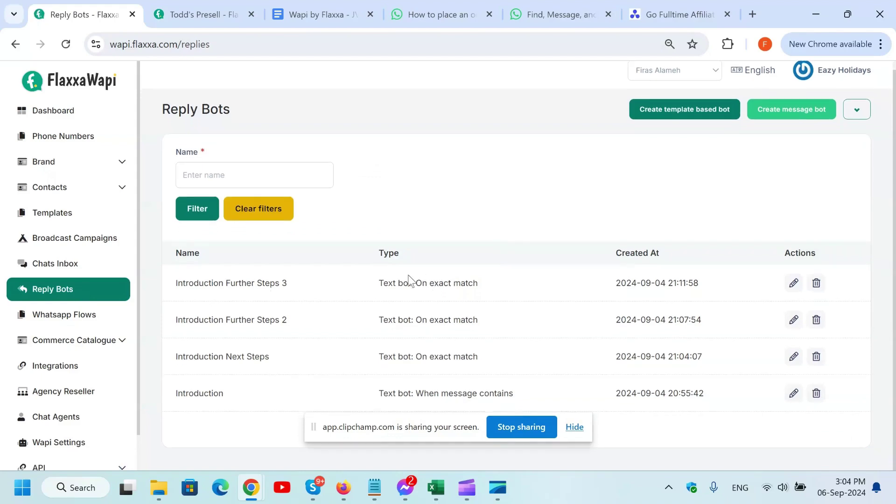
pyautogui.moveTo(271, 358); pyautogui.dragTo(221, 351)
pyautogui.moveTo(286, 320); pyautogui.dragTo(239, 320)
pyautogui.moveTo(287, 283); pyautogui.dragTo(240, 294)
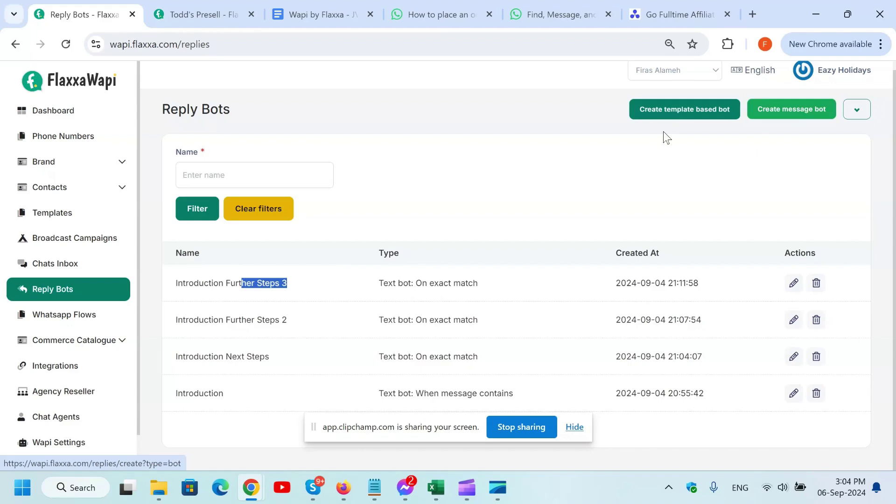
pyautogui.click(84, 318)
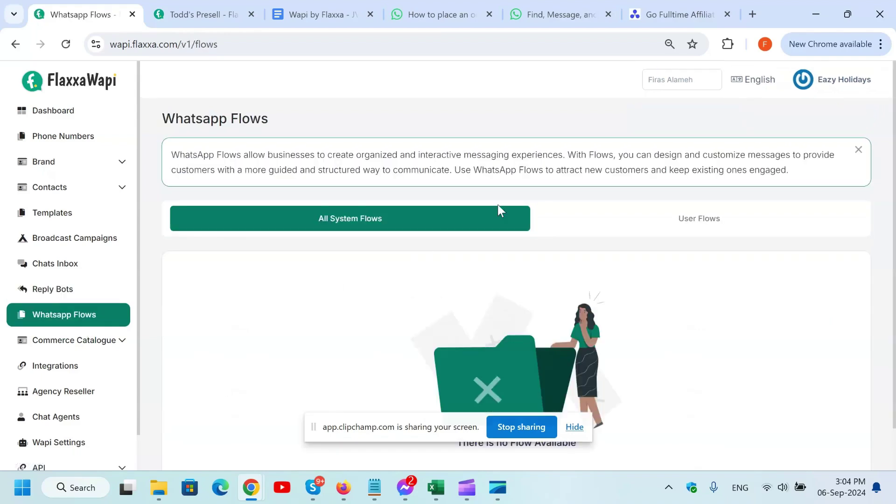
# - Create a new user flow named 'wqewqe' and edit its screen title
pyautogui.click(640, 224)
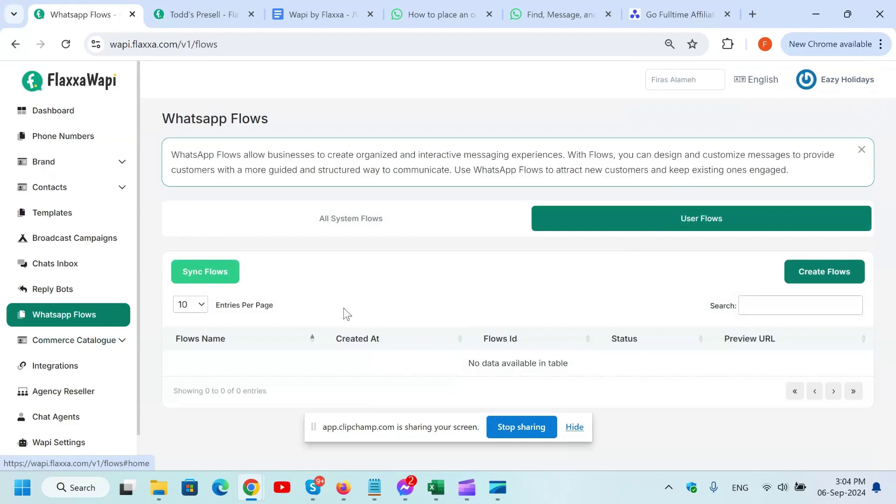
pyautogui.click(811, 277)
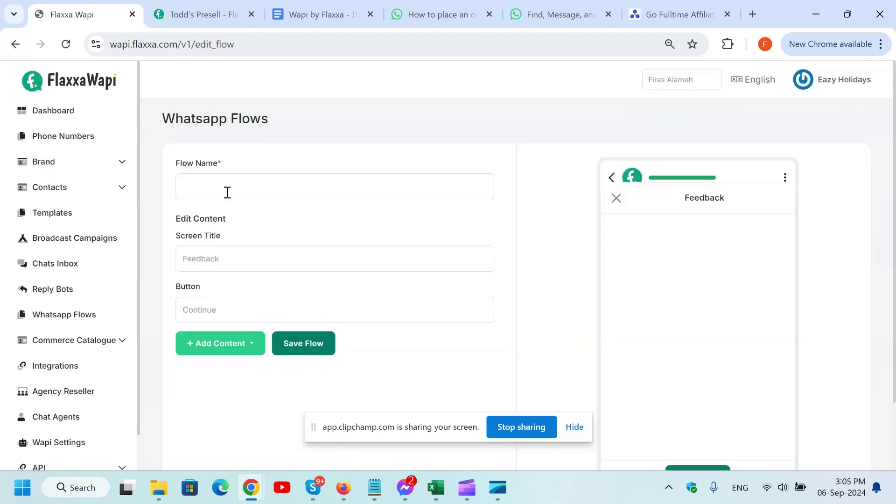
pyautogui.click(227, 192)
pyautogui.write('wqewqe')
pyautogui.click(225, 256)
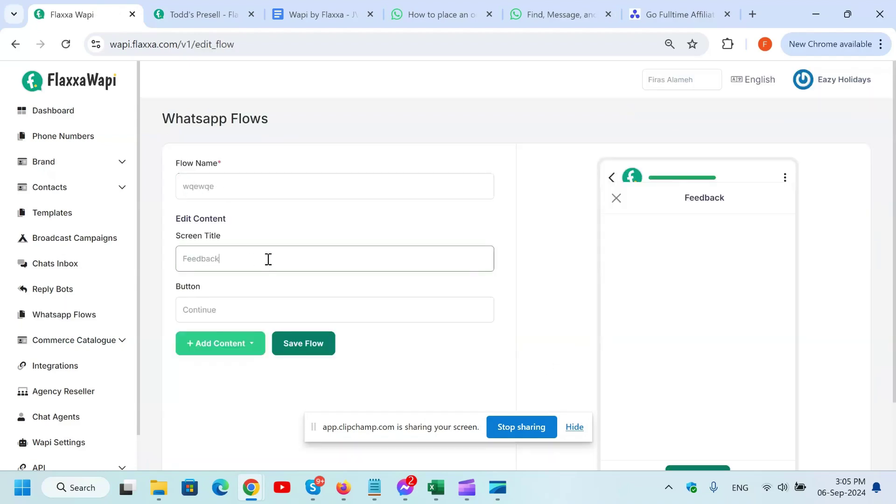
pyautogui.moveTo(246, 304); pyautogui.dragTo(189, 316)
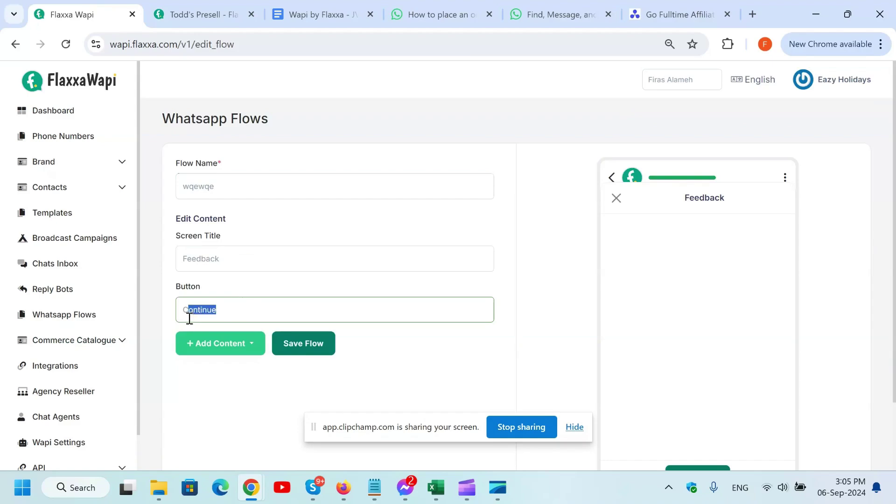
pyautogui.scroll(-2, 255, 322)
# - Add a Small Heading text block welcoming the customer and asking them to leave feedback
pyautogui.click(231, 268)
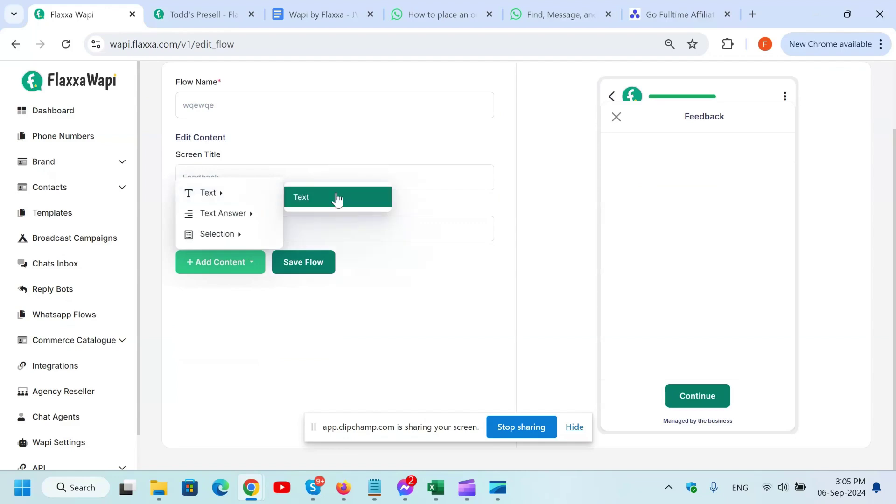
pyautogui.click(336, 198)
pyautogui.click(260, 300)
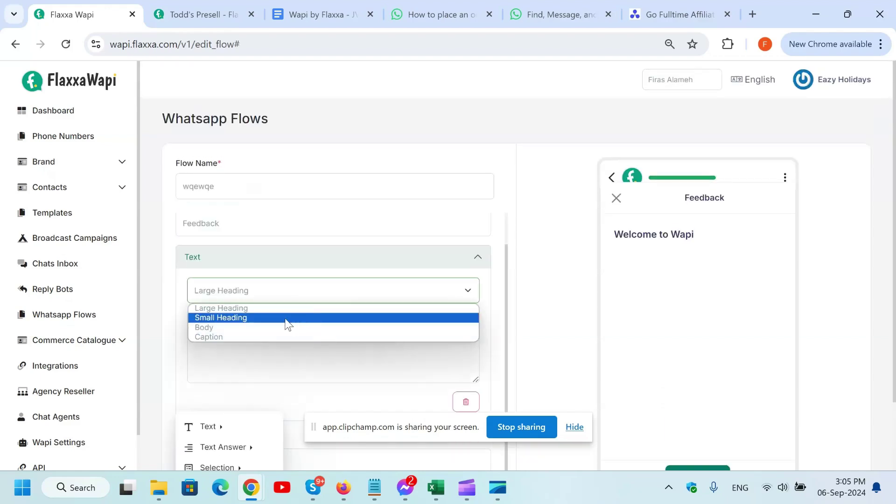
pyautogui.click(288, 319)
pyautogui.click(283, 330)
pyautogui.press('BackSpace')
pyautogui.press('BackSpace')
pyautogui.press('BackSpace')
pyautogui.press('BackSpace')
pyautogui.press('BackSpace')
pyautogui.press('BackSpace')
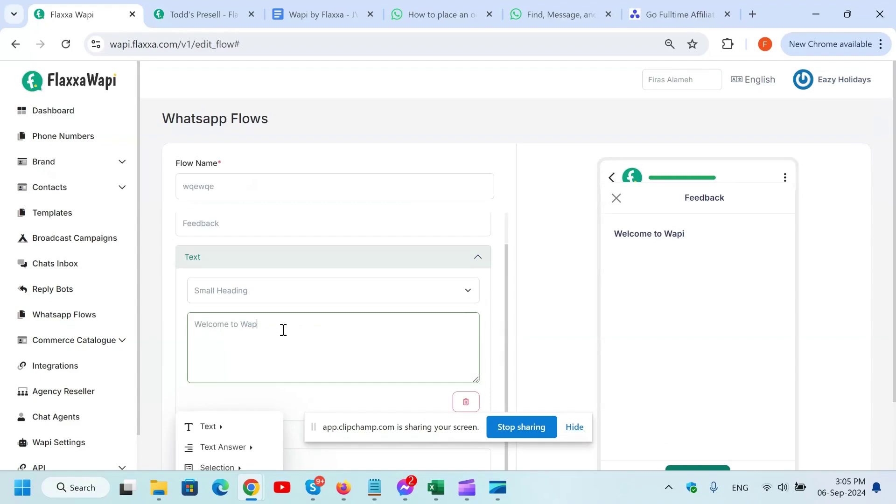
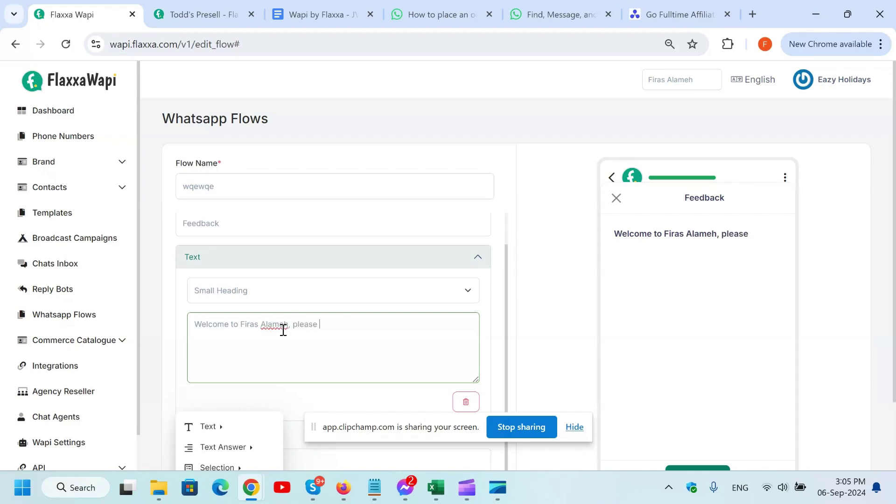
pyautogui.write('give us and leave your feedback')
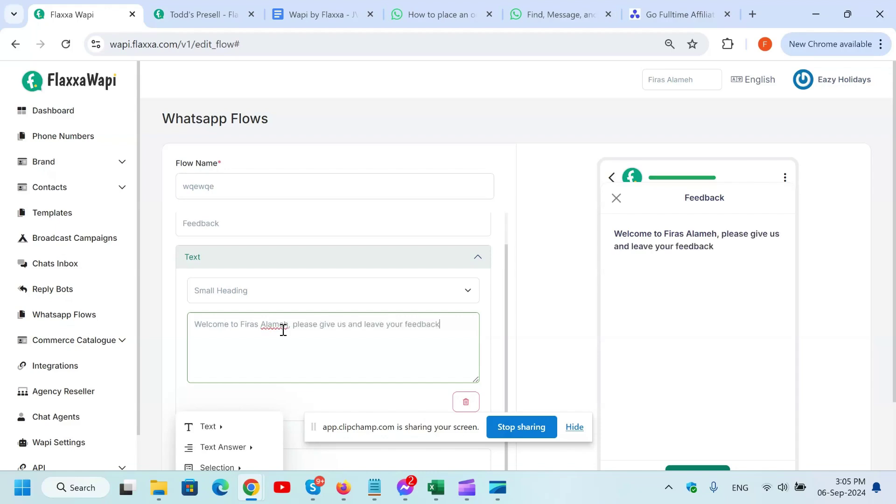
pyautogui.scroll(-2, 283, 330)
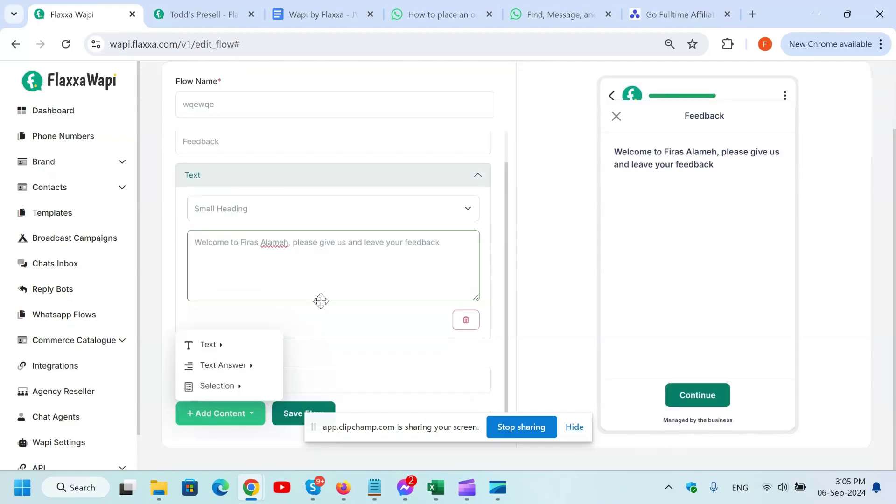
pyautogui.click(707, 395)
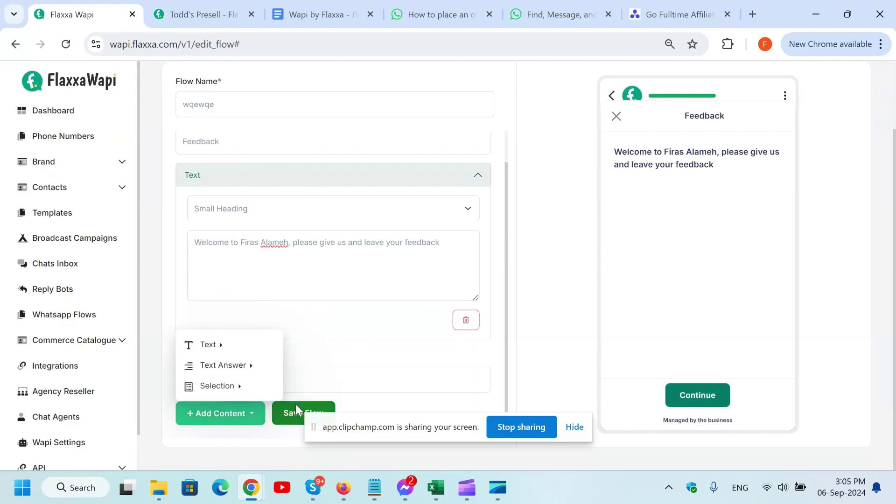
# - Open Commerce Catalogue management and start adding a new catalogue item
pyautogui.click(86, 346)
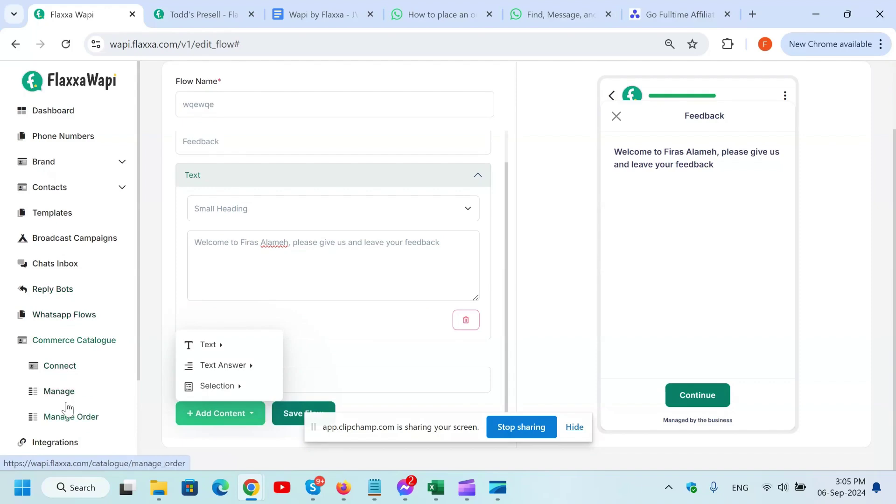
pyautogui.click(82, 392)
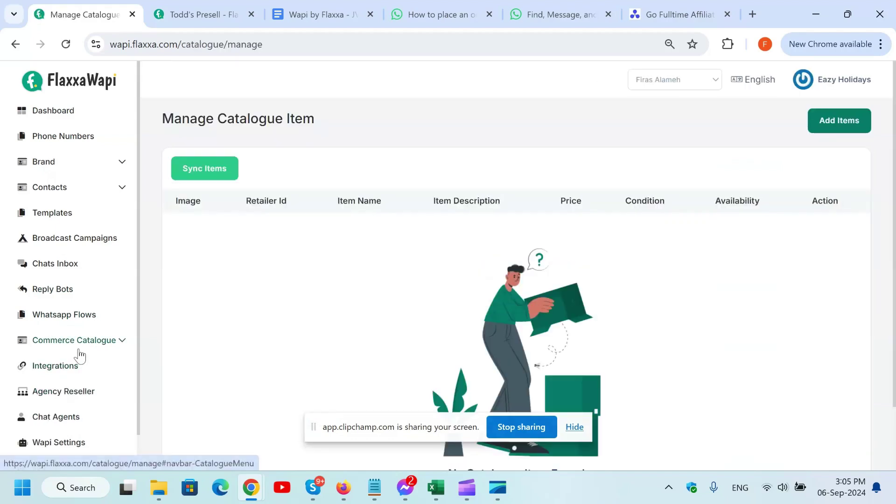
pyautogui.click(817, 126)
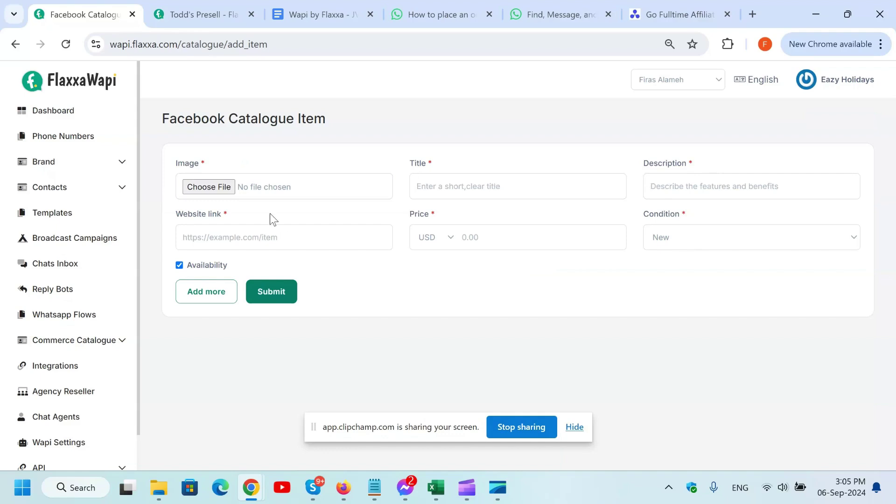
# - Go over the item fields, keep the condition as New, and untick Availability
pyautogui.click(476, 189)
pyautogui.click(671, 191)
pyautogui.click(683, 236)
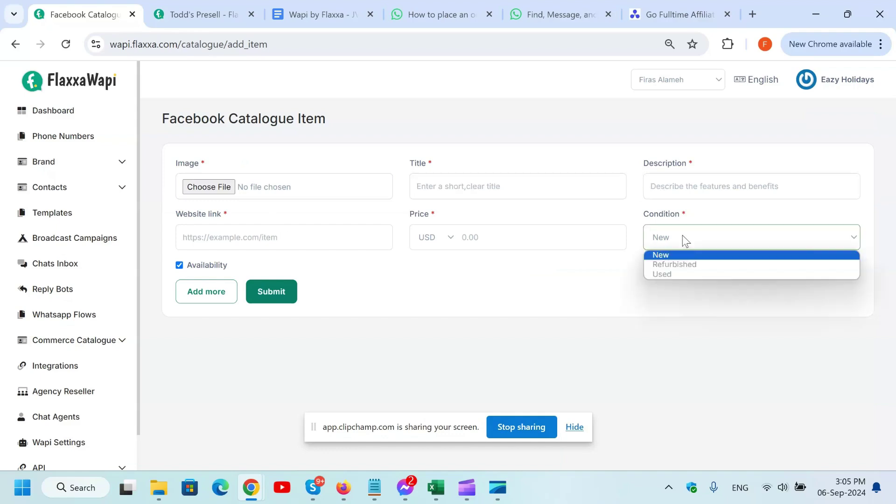
pyautogui.click(520, 241)
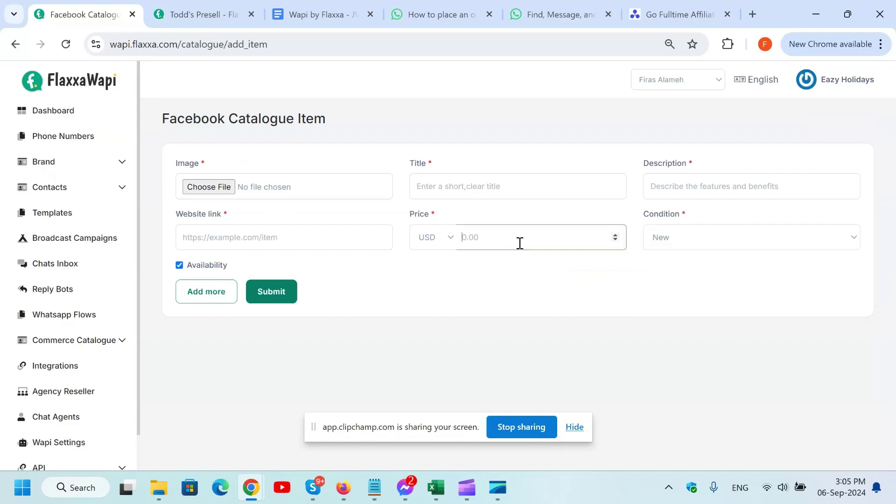
pyautogui.click(265, 232)
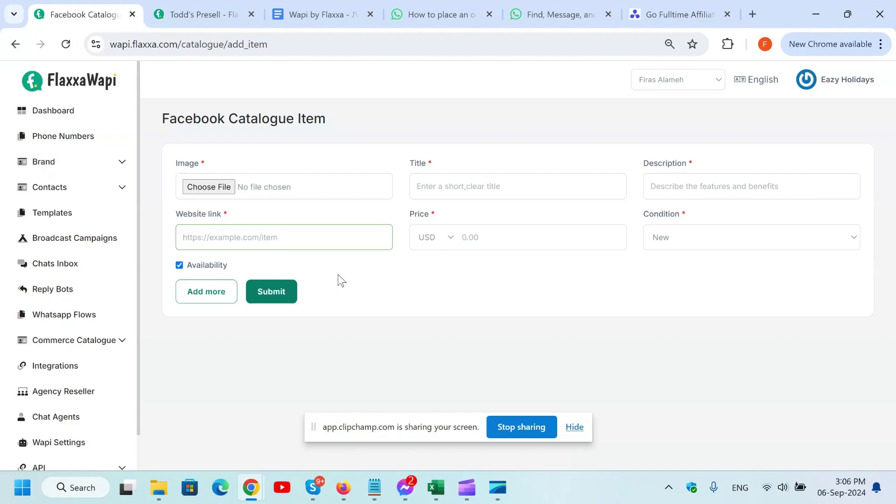
pyautogui.click(179, 265)
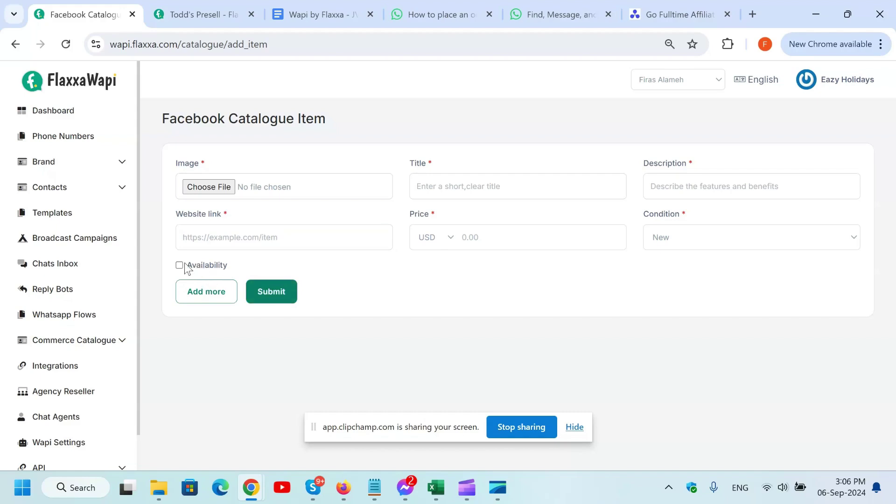
pyautogui.click(77, 370)
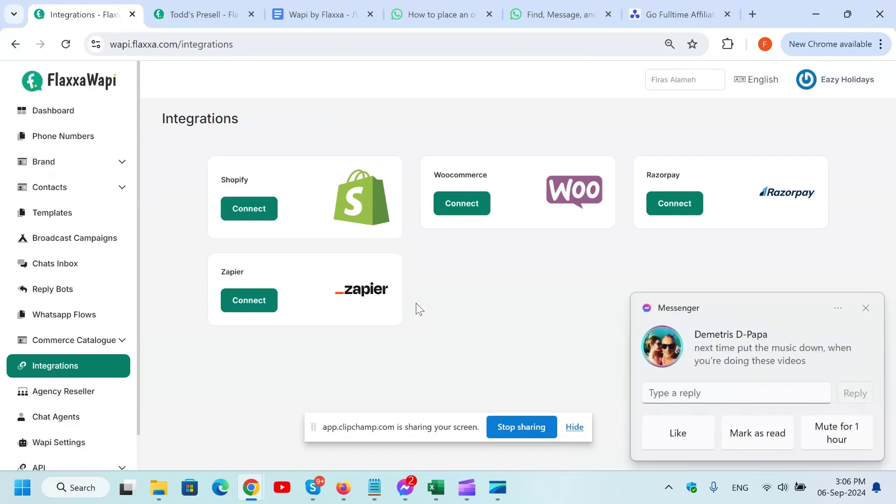
# - Dismiss the Messenger chat notification and scroll the sidebar to see the remaining menu items
pyautogui.click(865, 308)
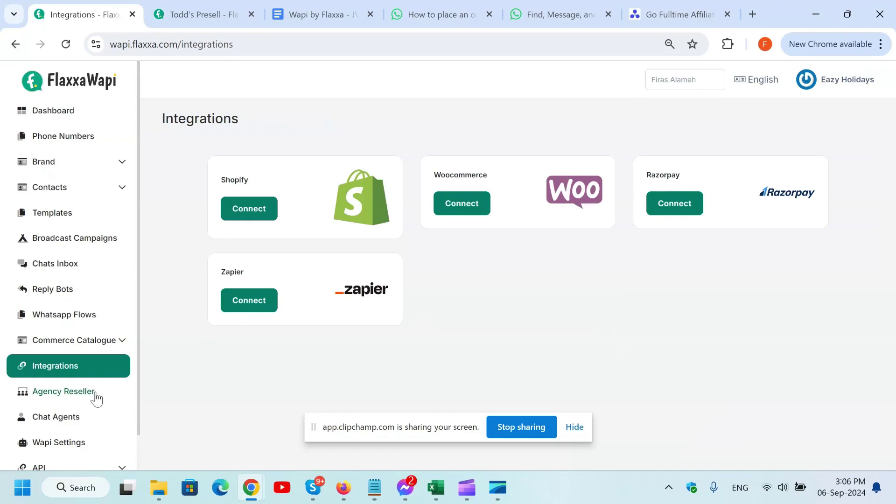
pyautogui.scroll(-1, 96, 398)
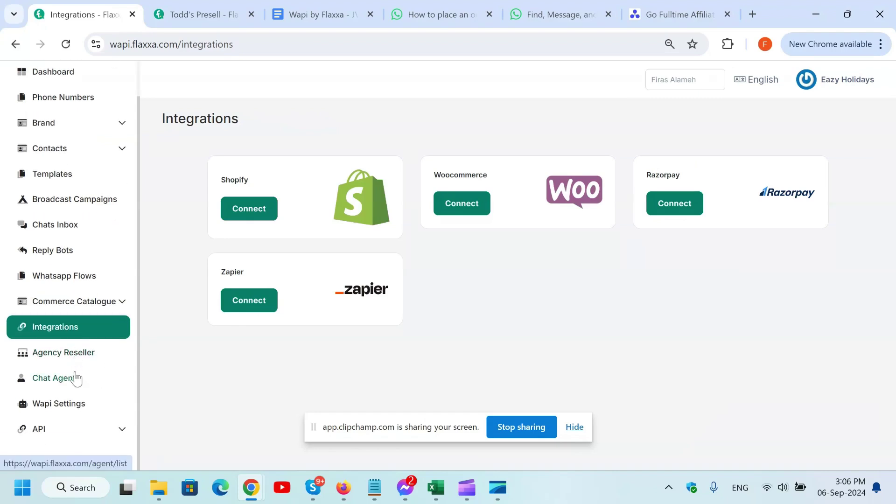
pyautogui.scroll(1, 74, 375)
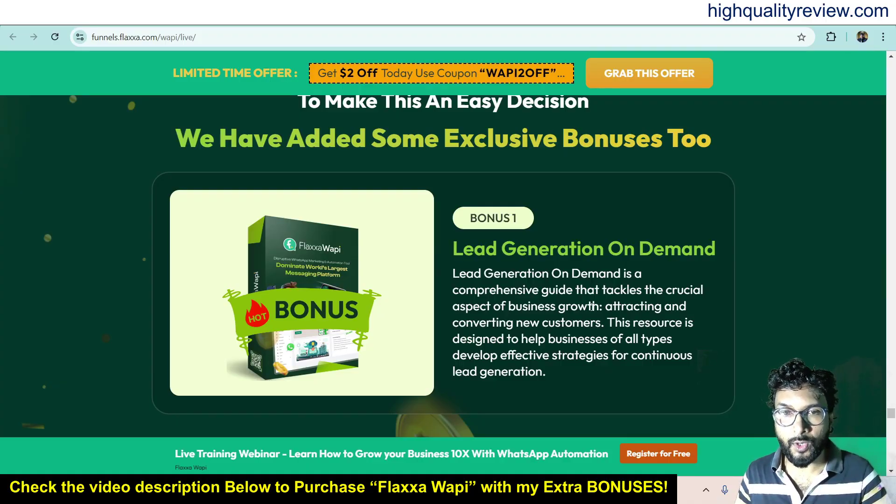
# - Scroll through Bonuses 1 to 4, then settle on the 30-Day Money Back Guarantee section
pyautogui.scroll(-5, 592, 306)
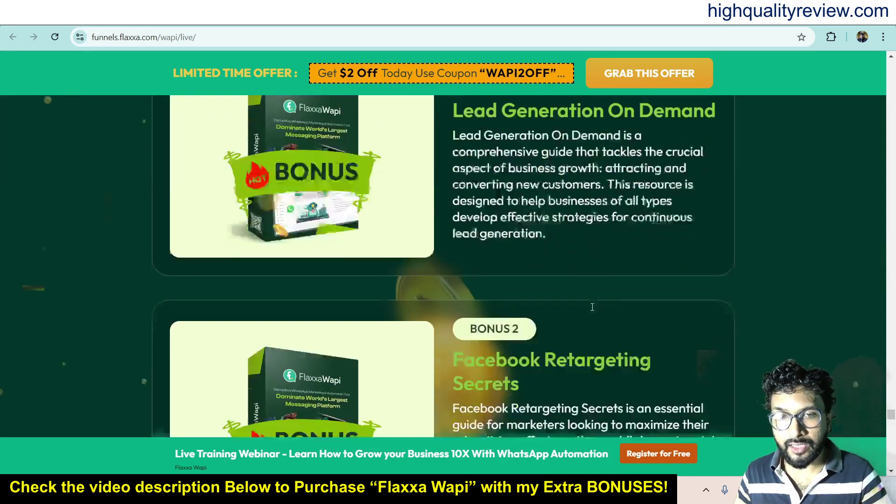
pyautogui.scroll(-7, 592, 307)
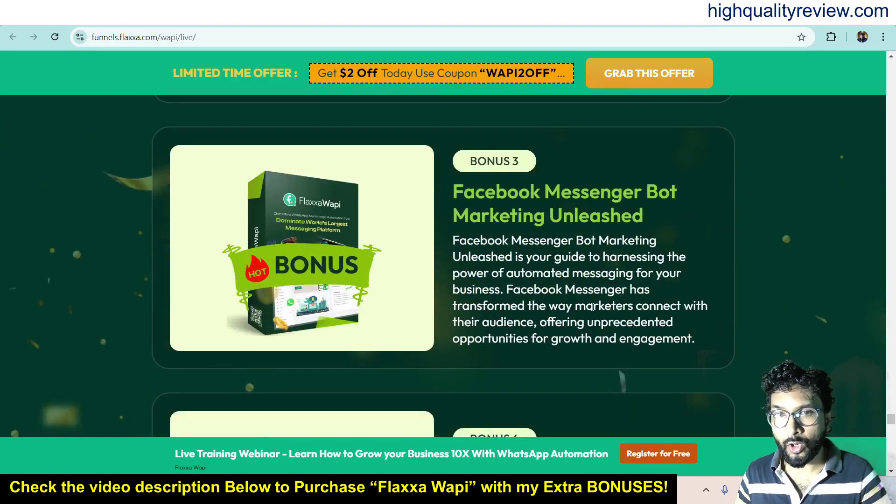
pyautogui.scroll(-3, 592, 306)
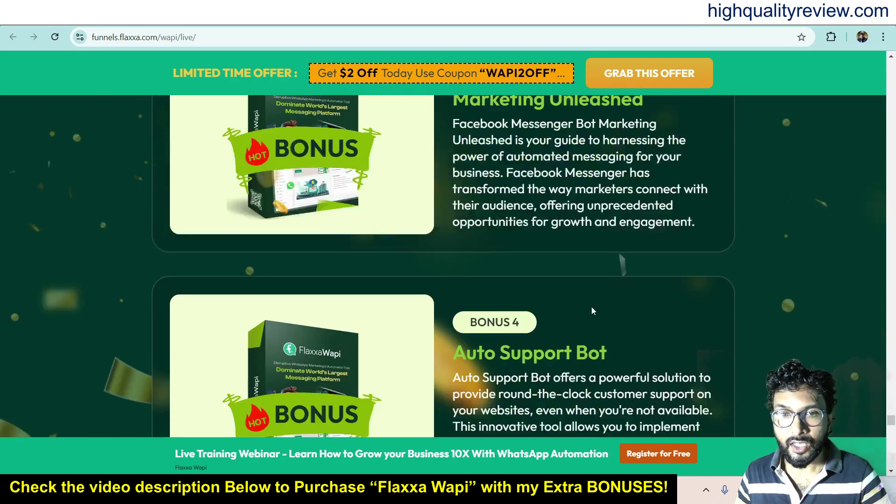
pyautogui.scroll(-3, 592, 307)
pyautogui.scroll(-3, 592, 307)
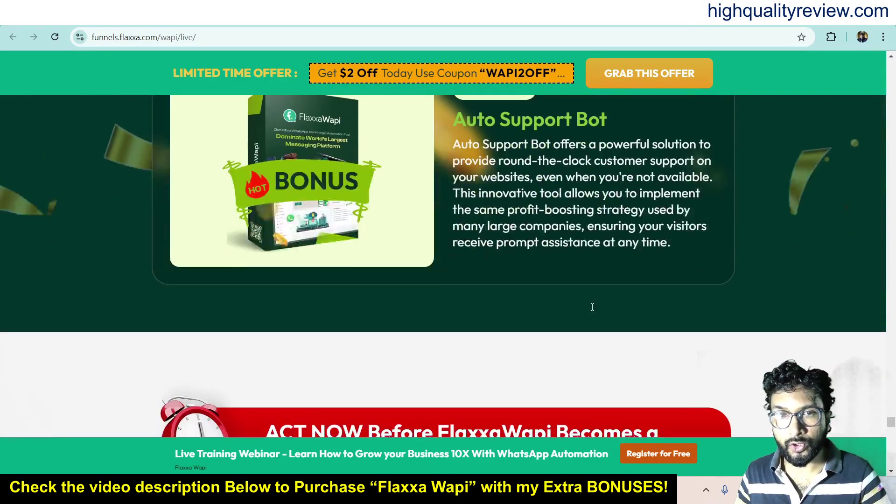
pyautogui.scroll(12, 592, 307)
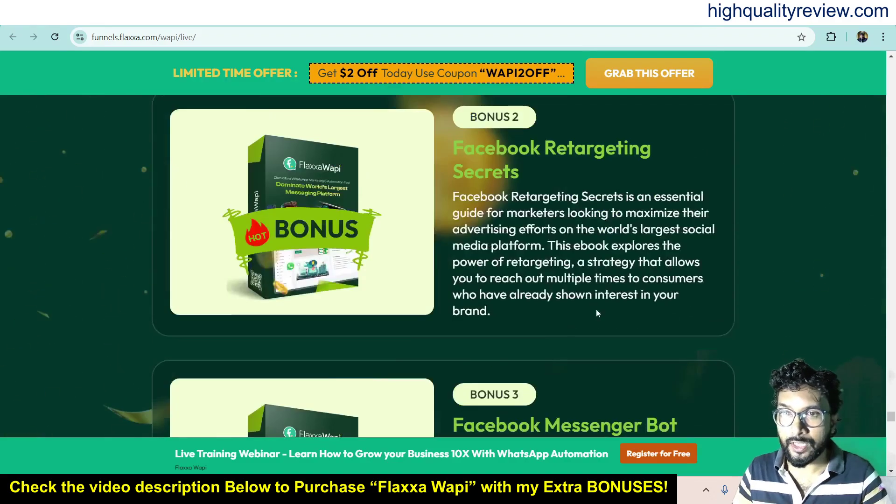
pyautogui.scroll(20, 597, 313)
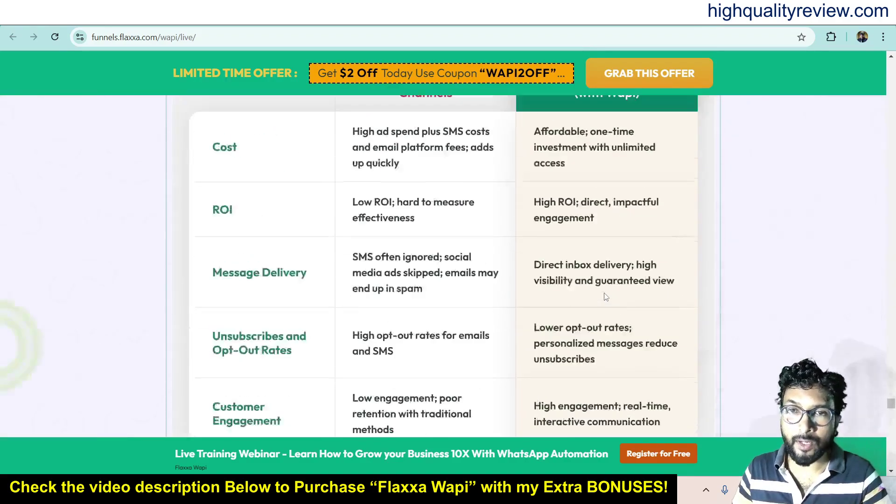
pyautogui.scroll(20, 606, 298)
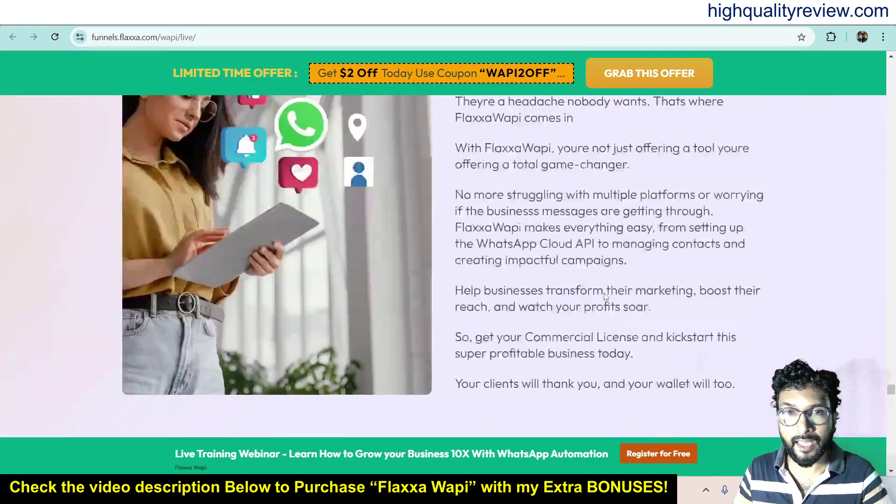
pyautogui.scroll(20, 606, 298)
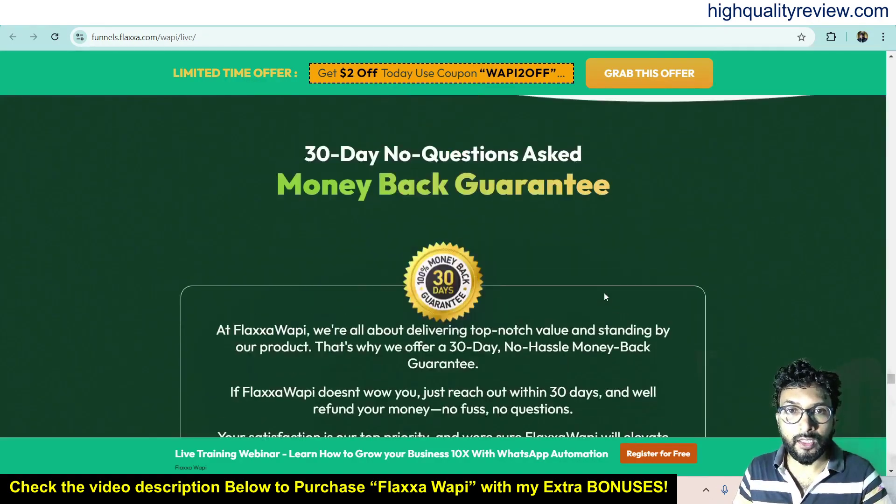
pyautogui.scroll(-2, 604, 293)
pyautogui.scroll(2, 604, 294)
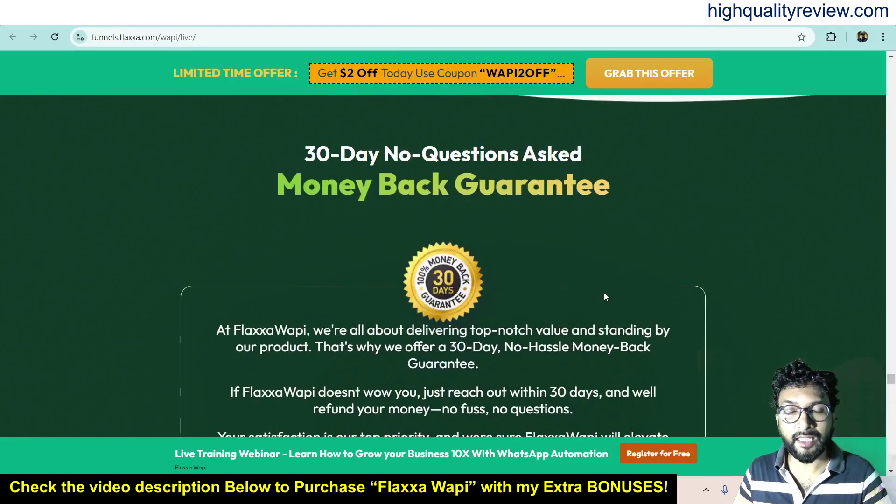